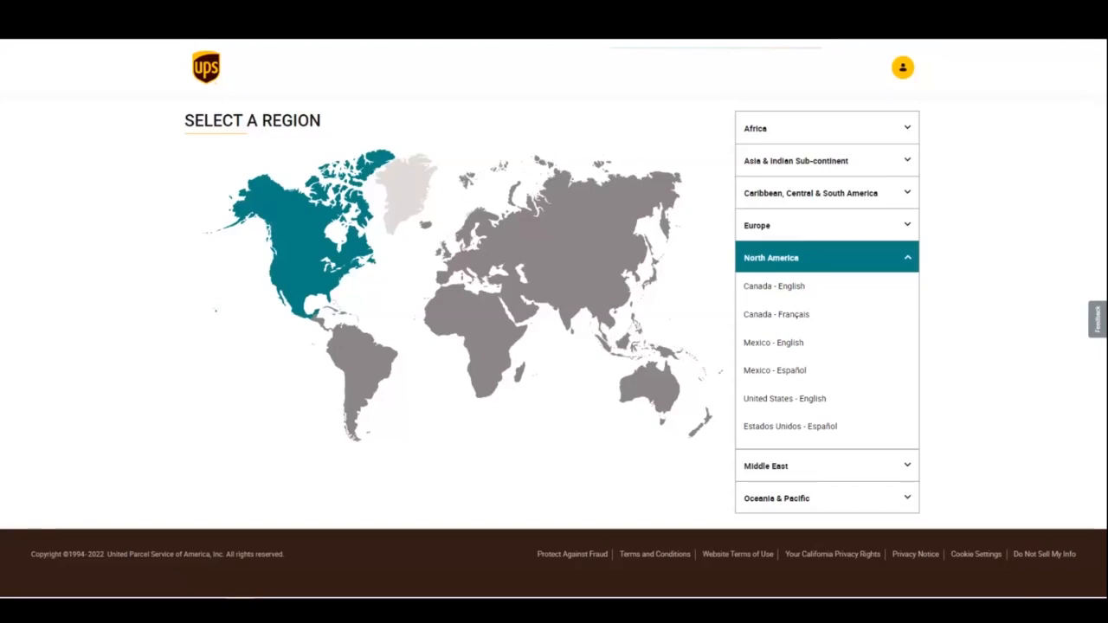
# - Open the shipment form on the United States - English site and log in with the prefilled credentials
pyautogui.click(789, 404)
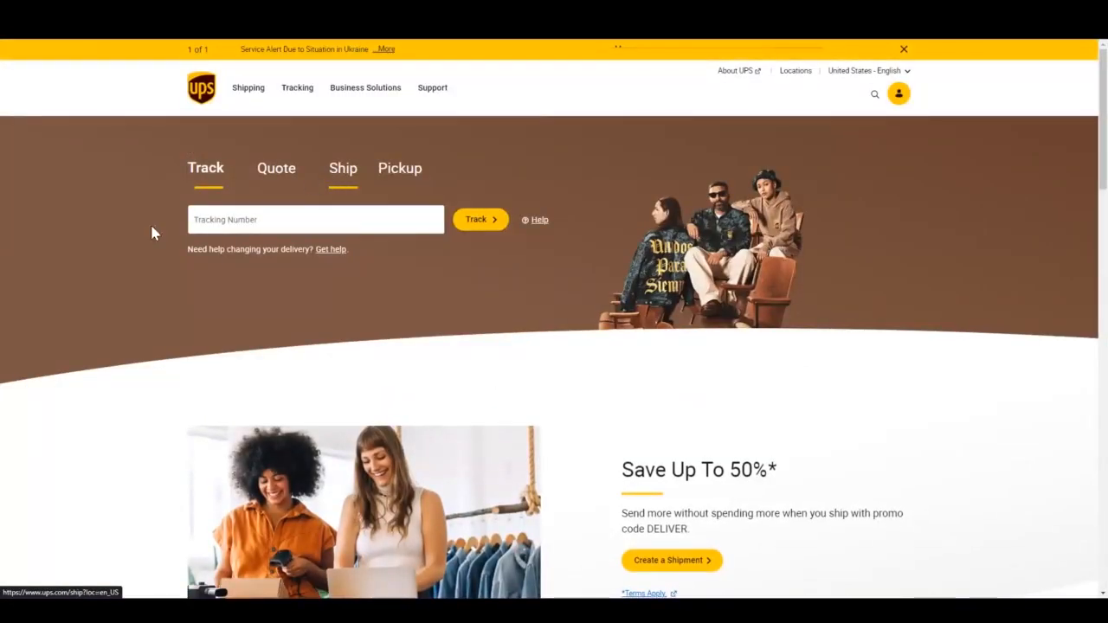
pyautogui.click(343, 169)
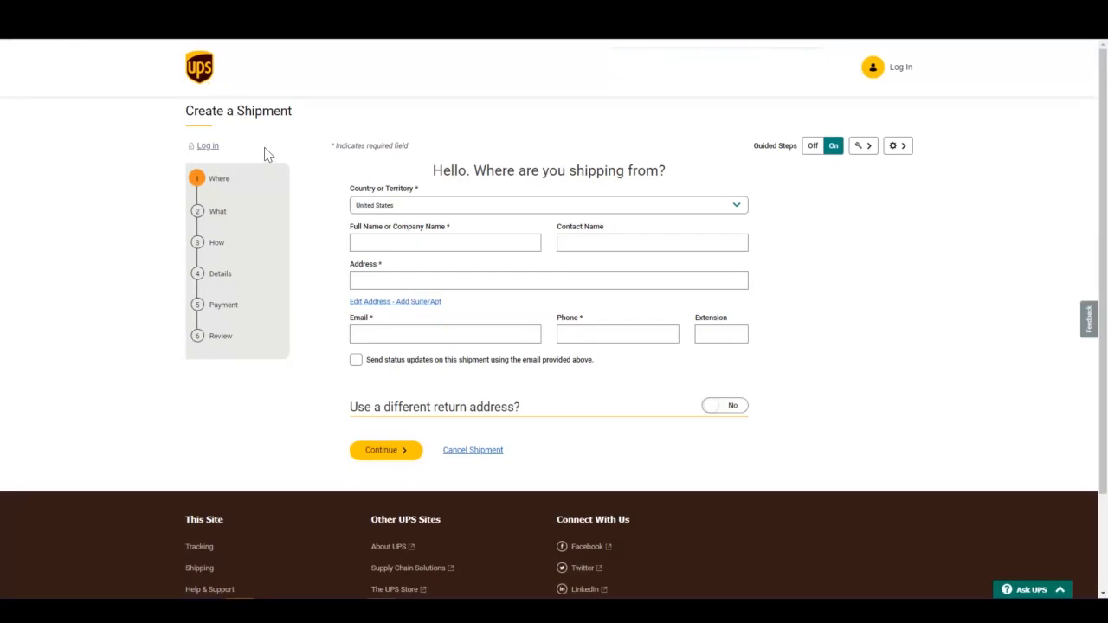
pyautogui.click(206, 147)
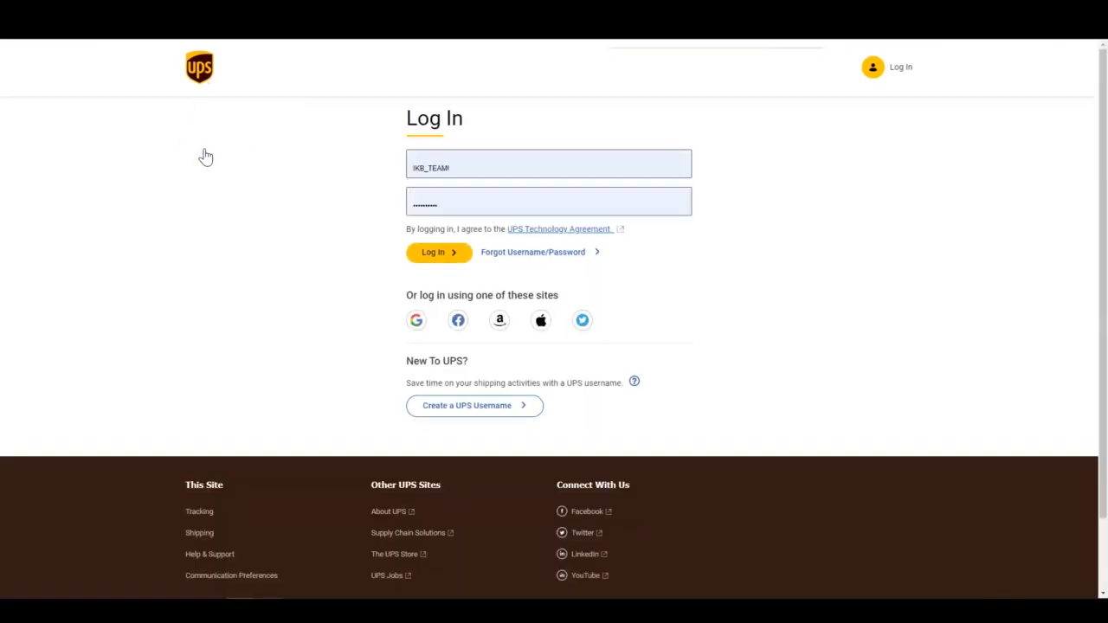
pyautogui.click(433, 257)
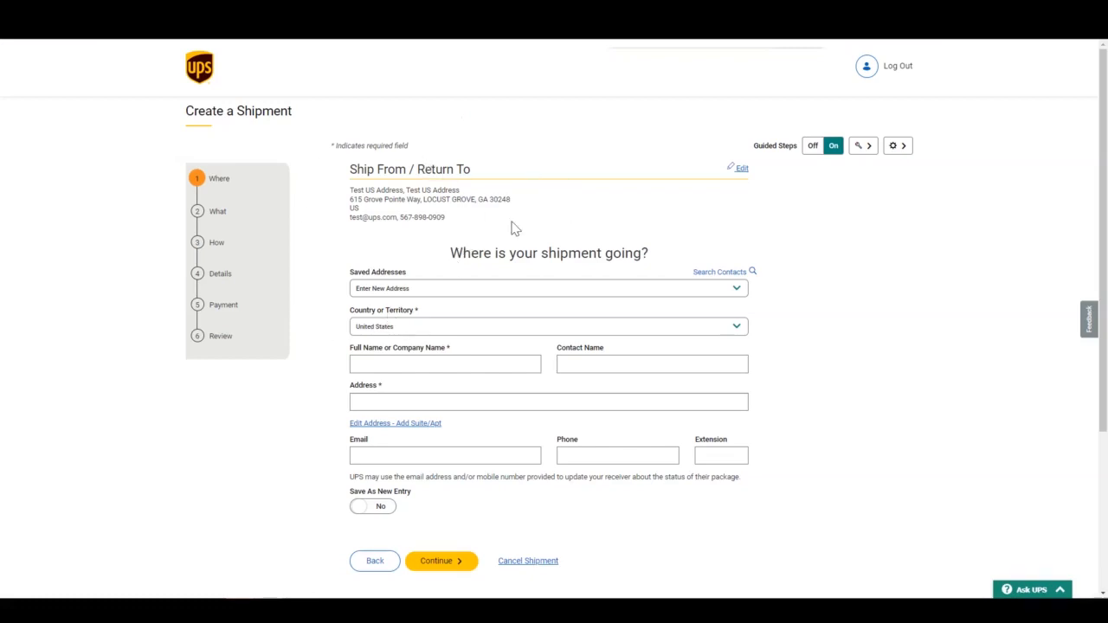
# - Fill in the shipment's destination from the saved entry Canada Address
pyautogui.scroll(-1, 513, 222)
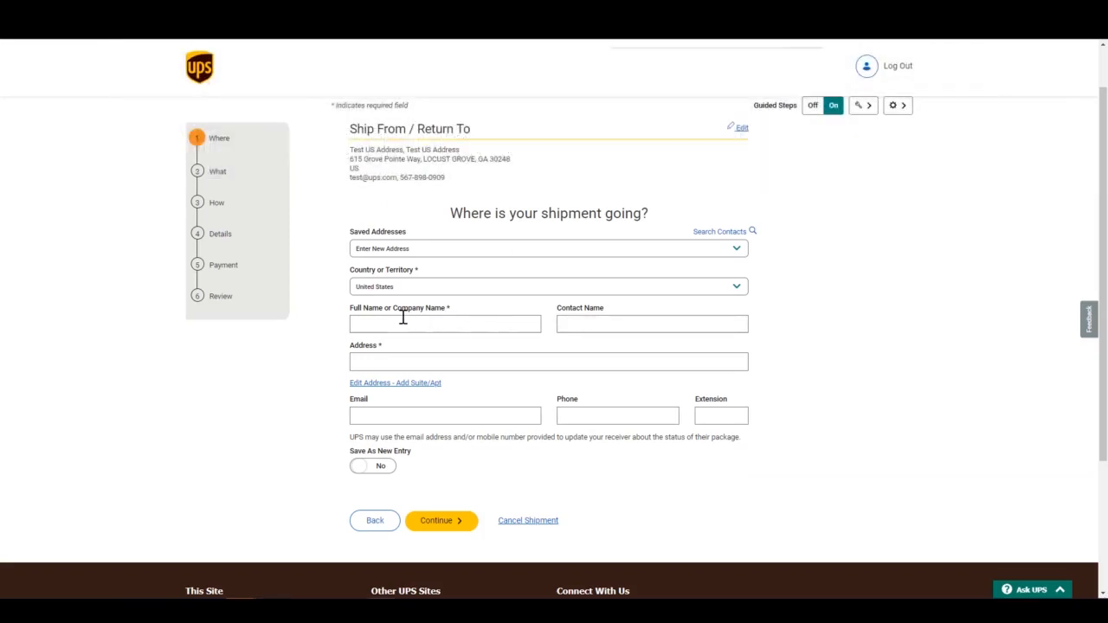
pyautogui.click(463, 255)
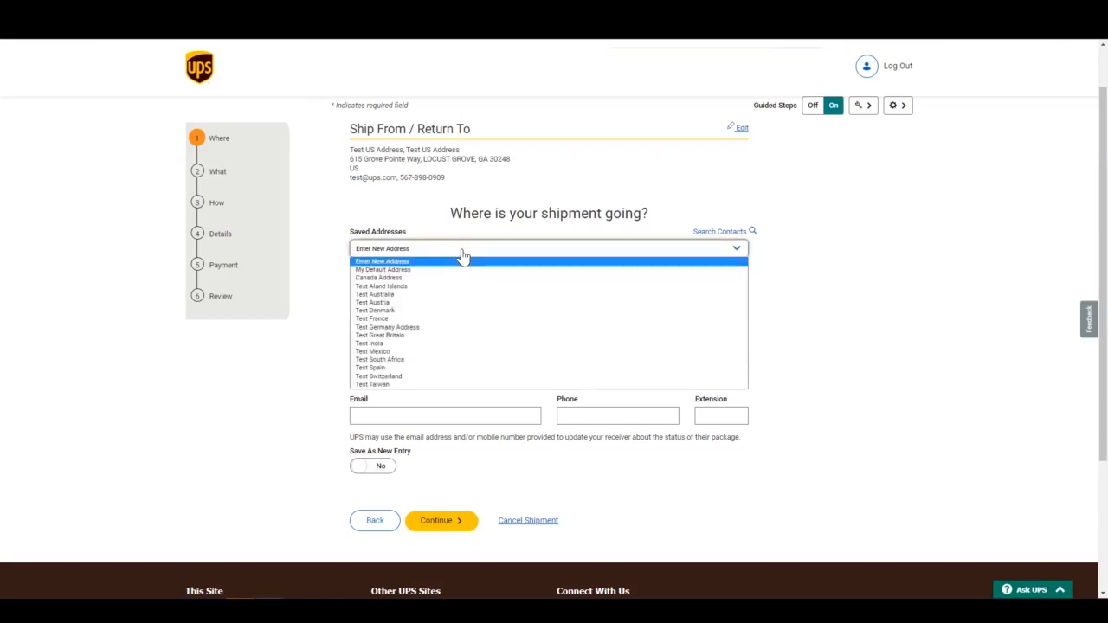
pyautogui.click(418, 278)
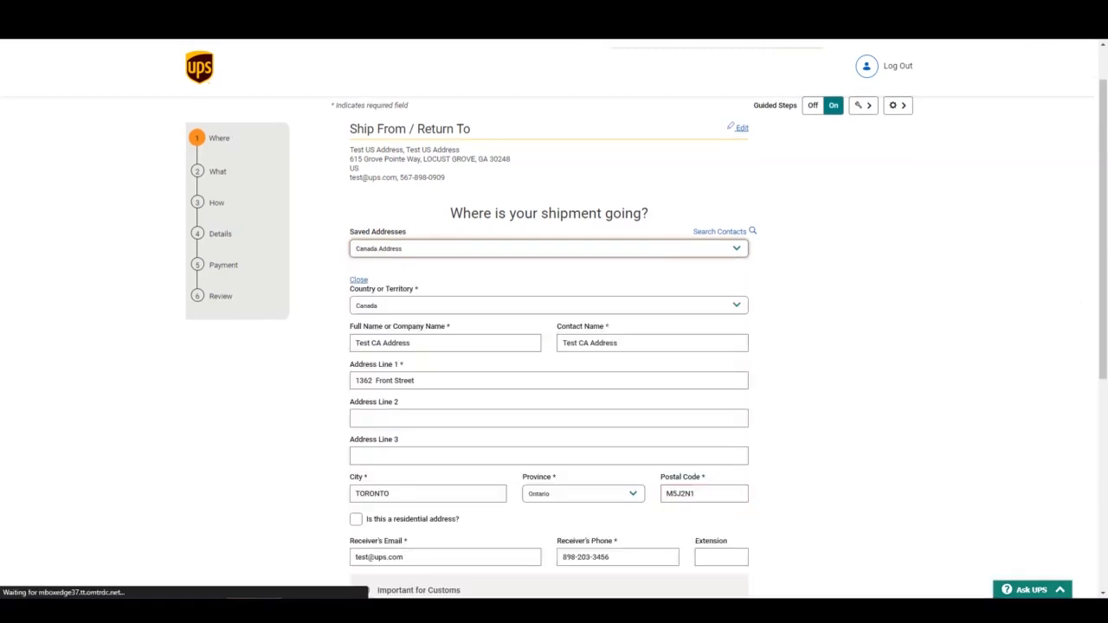
# - Review the receiver's name, address, email and phone along with the Important for Customs note
pyautogui.scroll(-3, 522, 410)
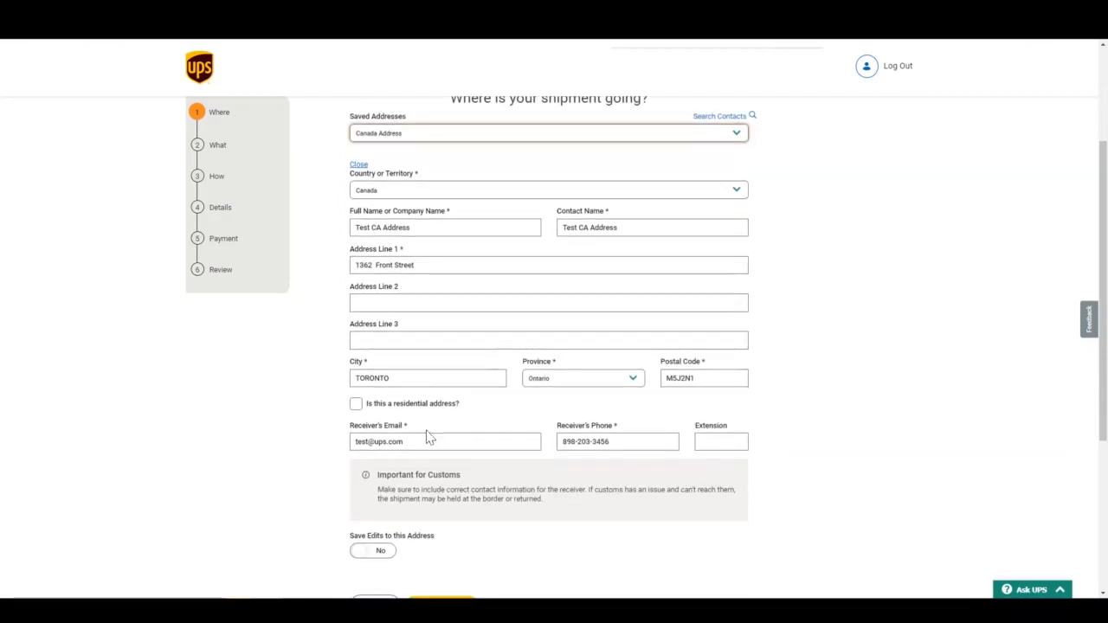
pyautogui.moveTo(365, 479); pyautogui.dragTo(592, 524)
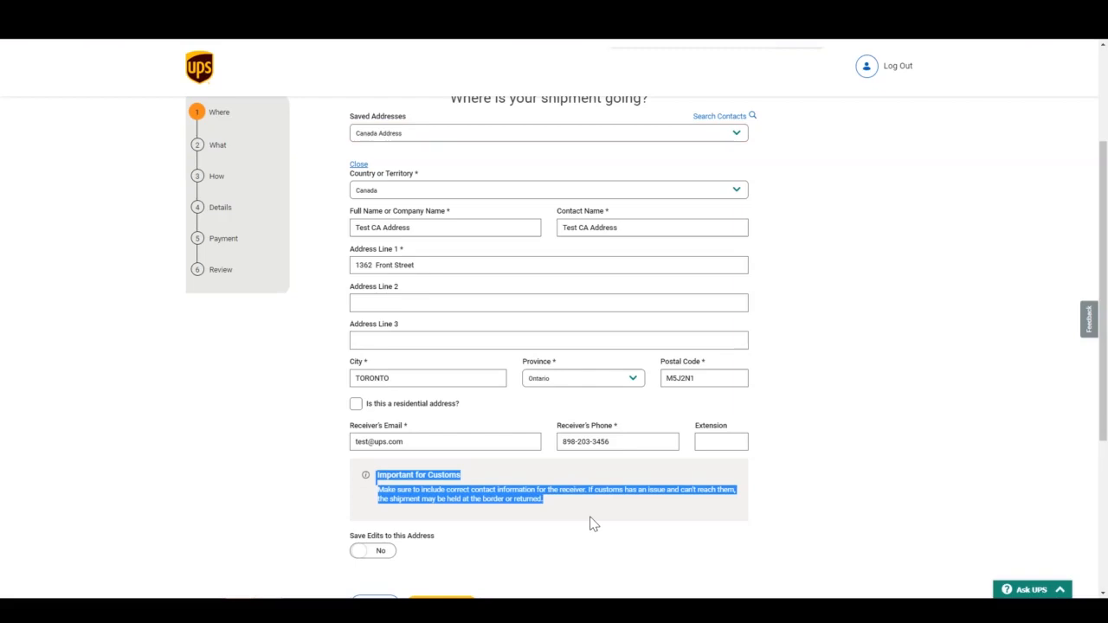
pyautogui.click(502, 443)
pyautogui.click(616, 447)
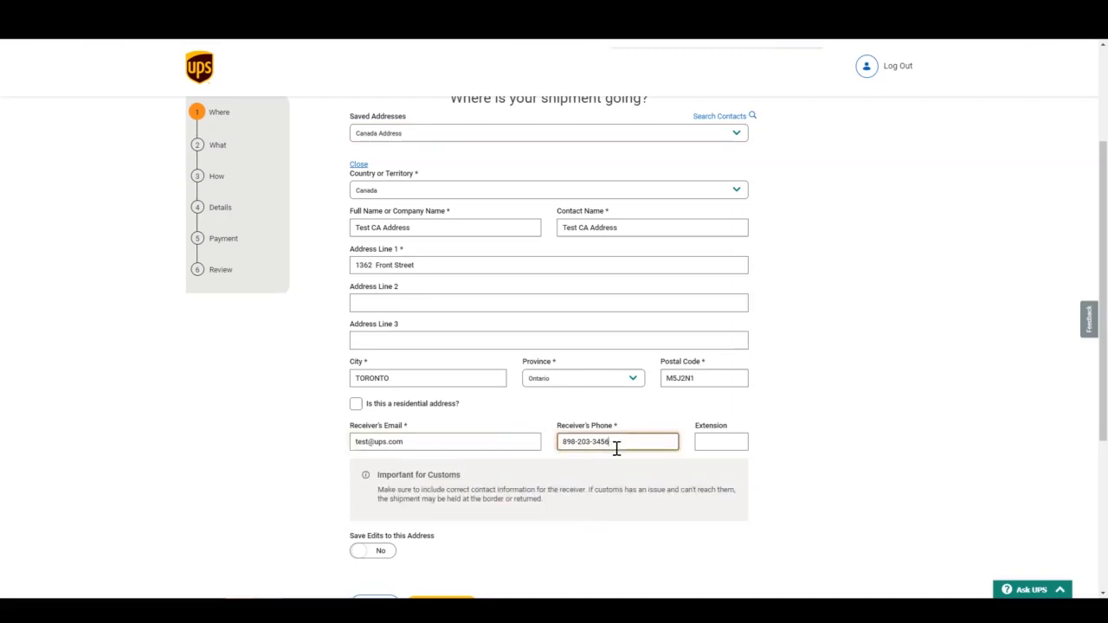
pyautogui.click(546, 529)
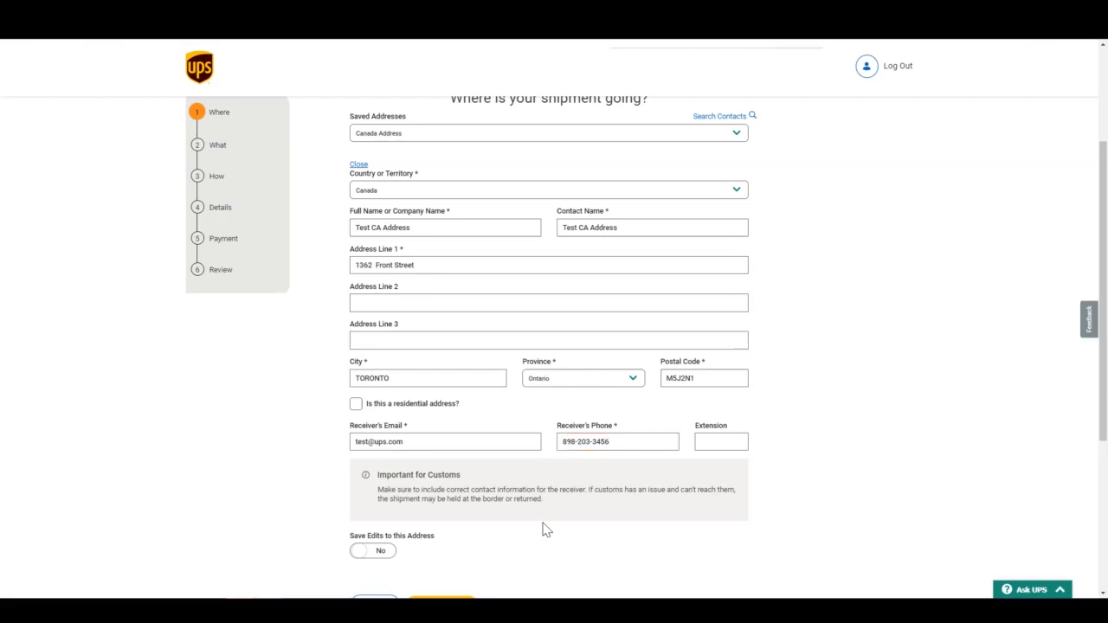
pyautogui.scroll(1, 546, 528)
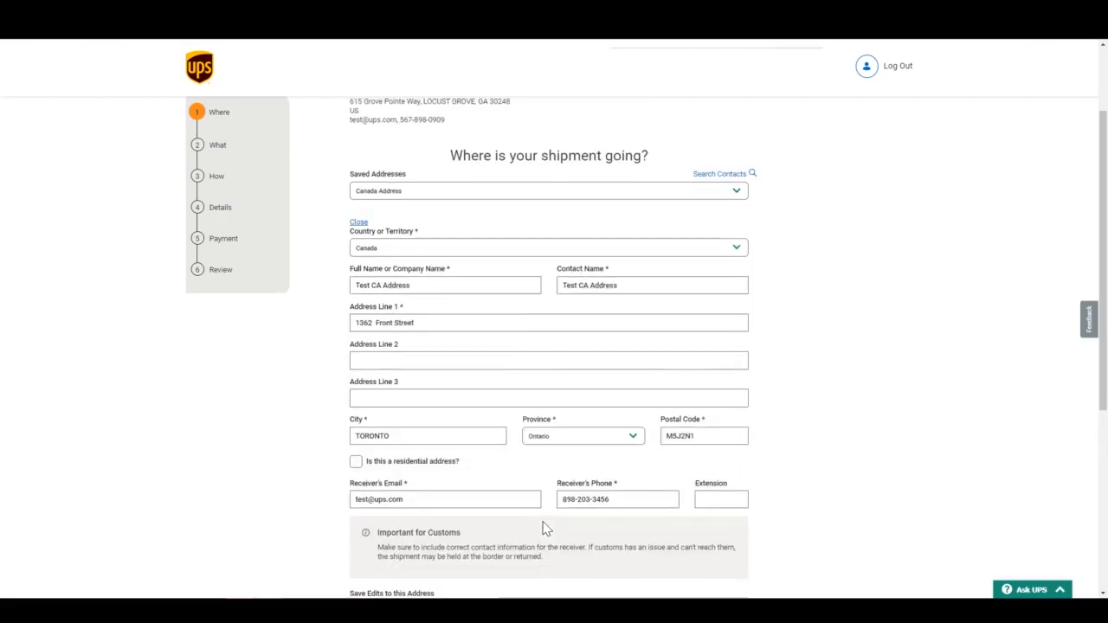
pyautogui.click(440, 322)
pyautogui.click(439, 286)
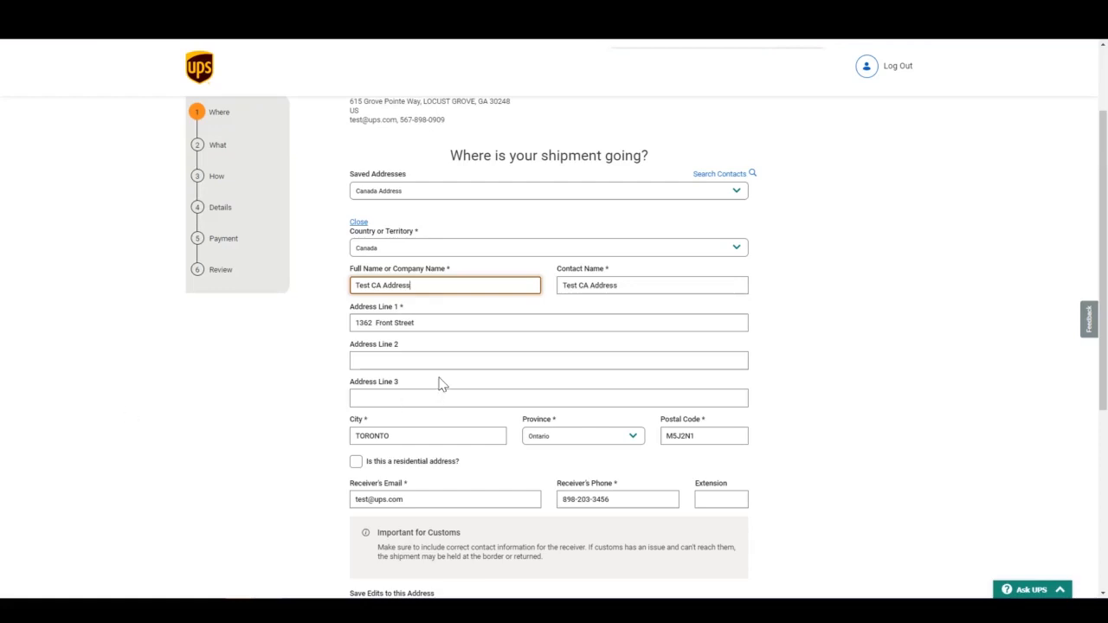
# - Accept the destination address without saving edits and continue to the package information
pyautogui.scroll(-1, 439, 383)
pyautogui.scroll(-1, 439, 384)
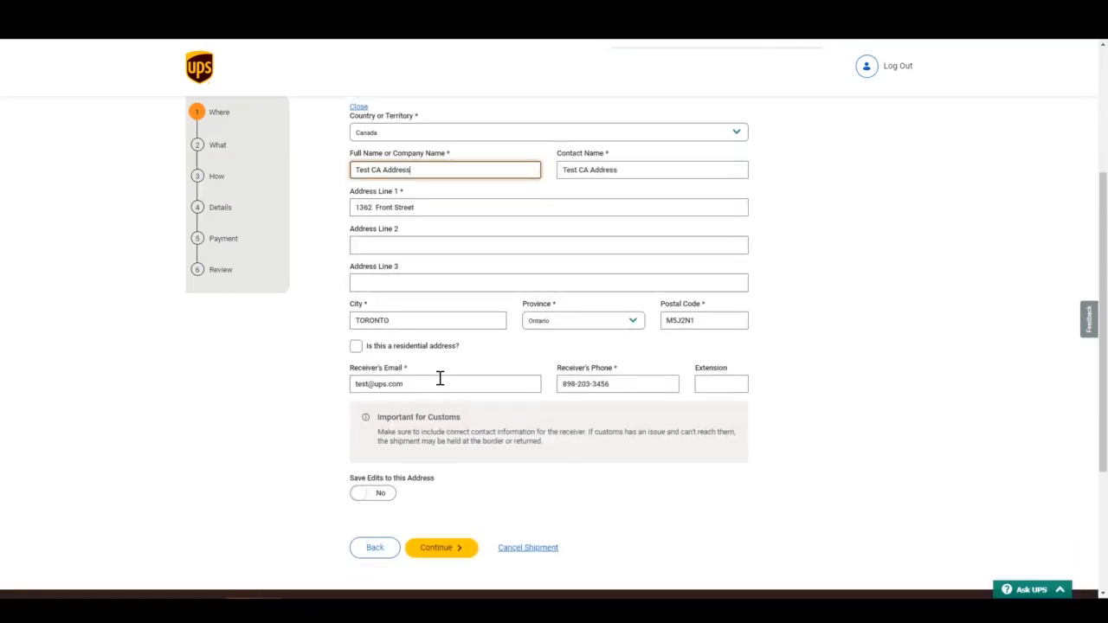
pyautogui.click(449, 549)
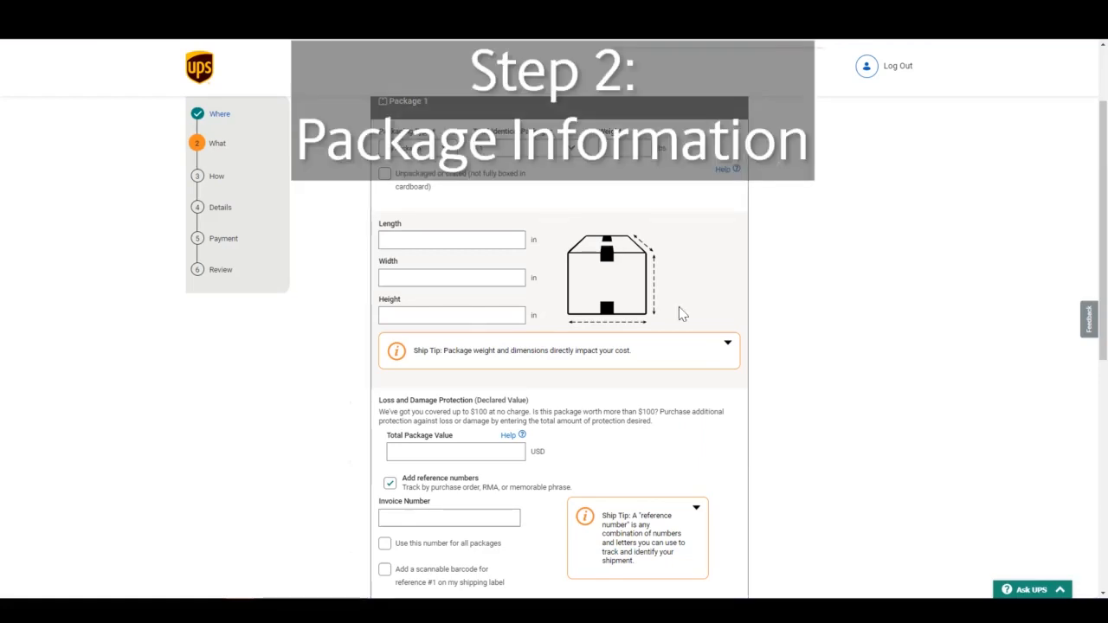
# - Set the weight of Package 1 to 3 lbs and continue to the shipping options
pyautogui.scroll(-3, 749, 303)
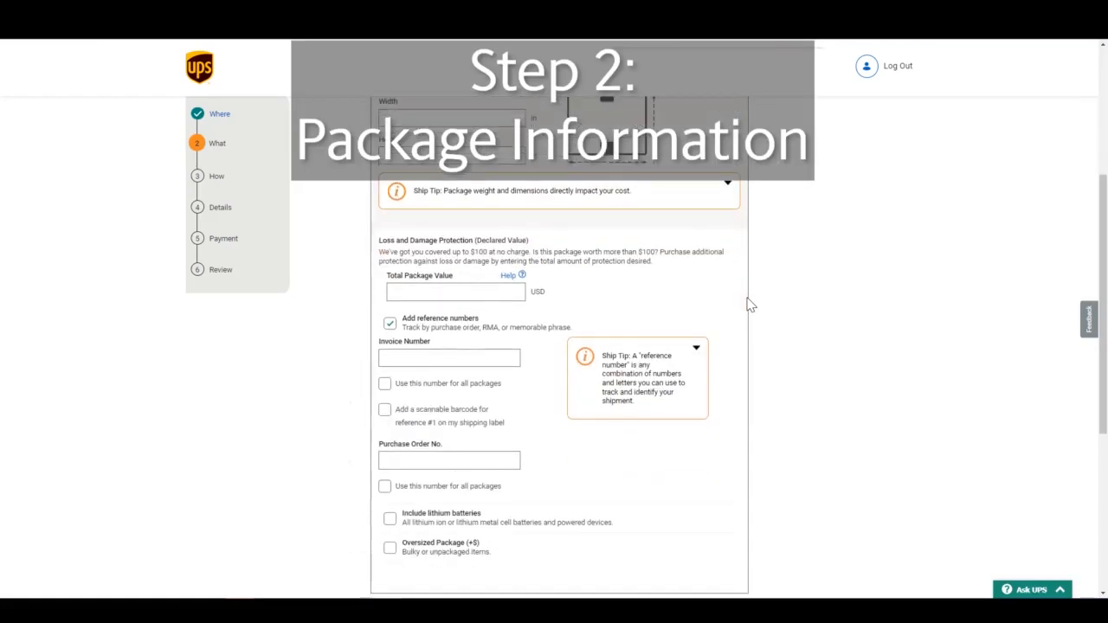
pyautogui.scroll(3, 751, 305)
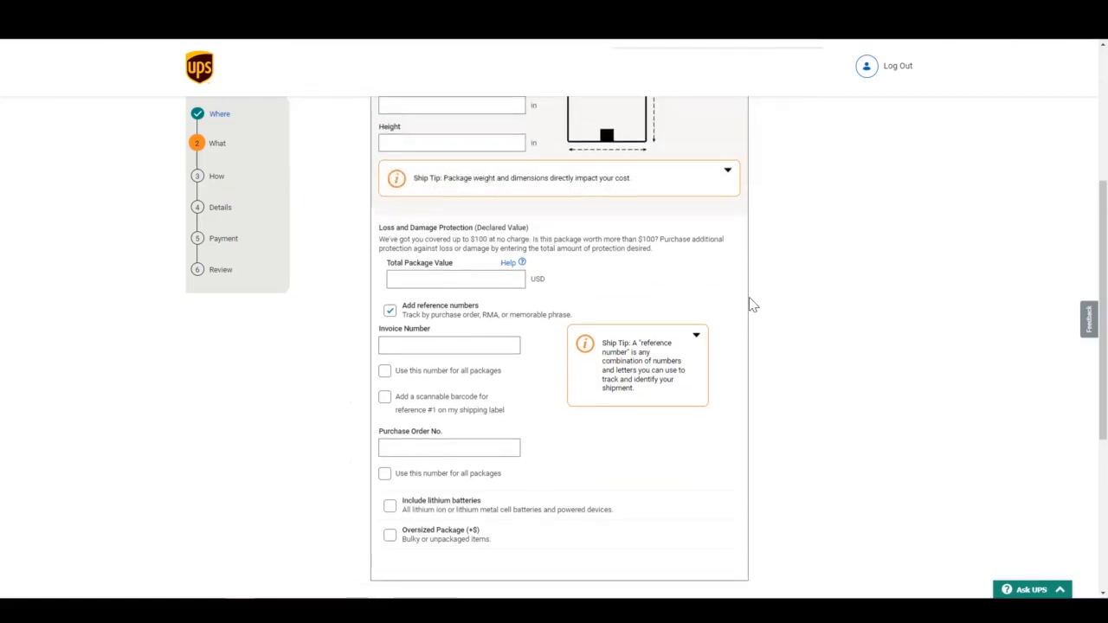
pyautogui.scroll(2, 752, 303)
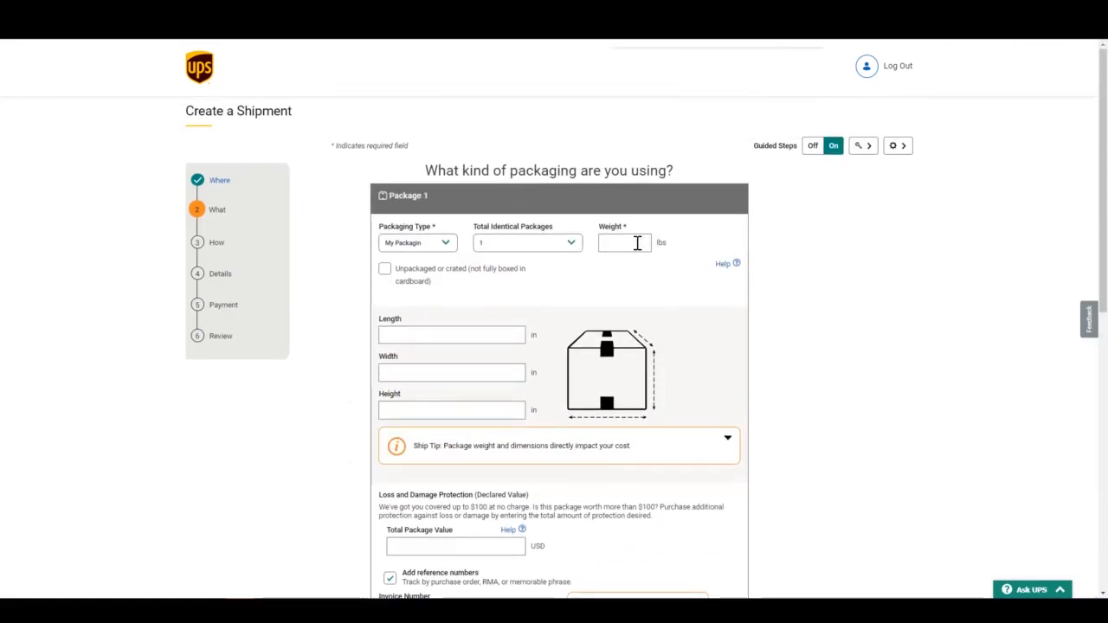
pyautogui.click(638, 246)
pyautogui.write('3')
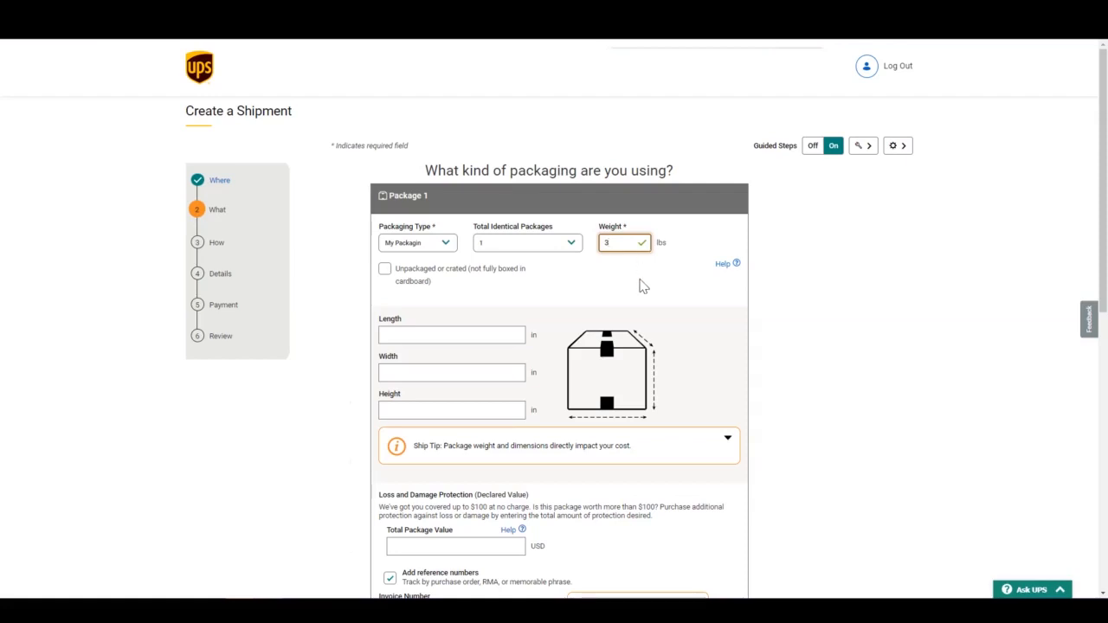
pyautogui.scroll(-5, 643, 286)
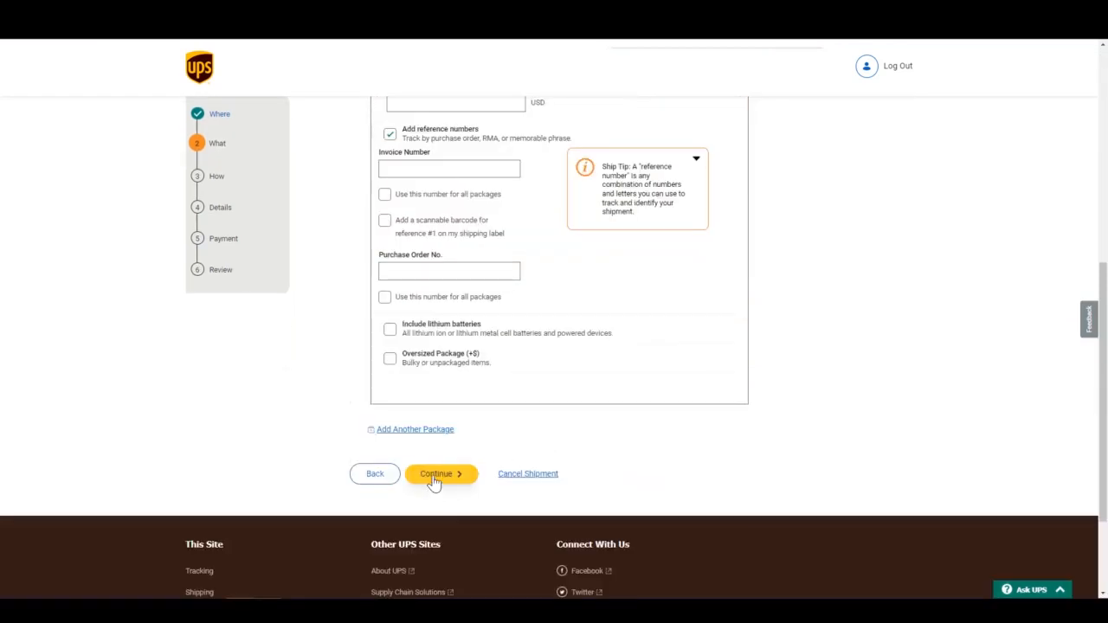
pyautogui.click(435, 475)
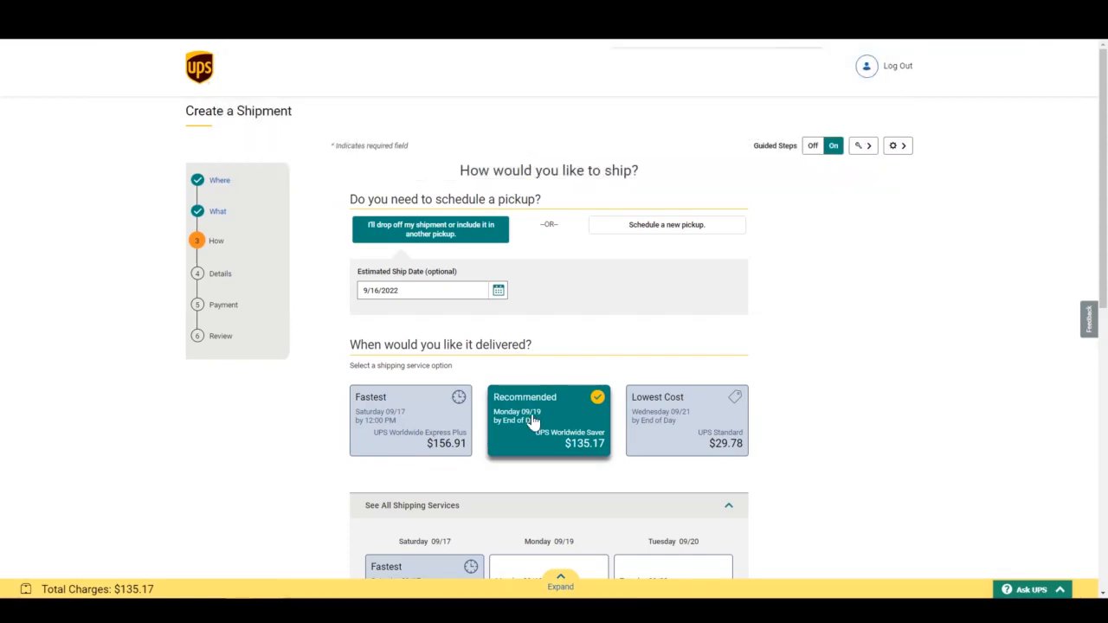
# - Choose the Lowest Cost UPS Standard service and continue to the shipment details
pyautogui.scroll(-1, 520, 416)
pyautogui.scroll(-3, 559, 416)
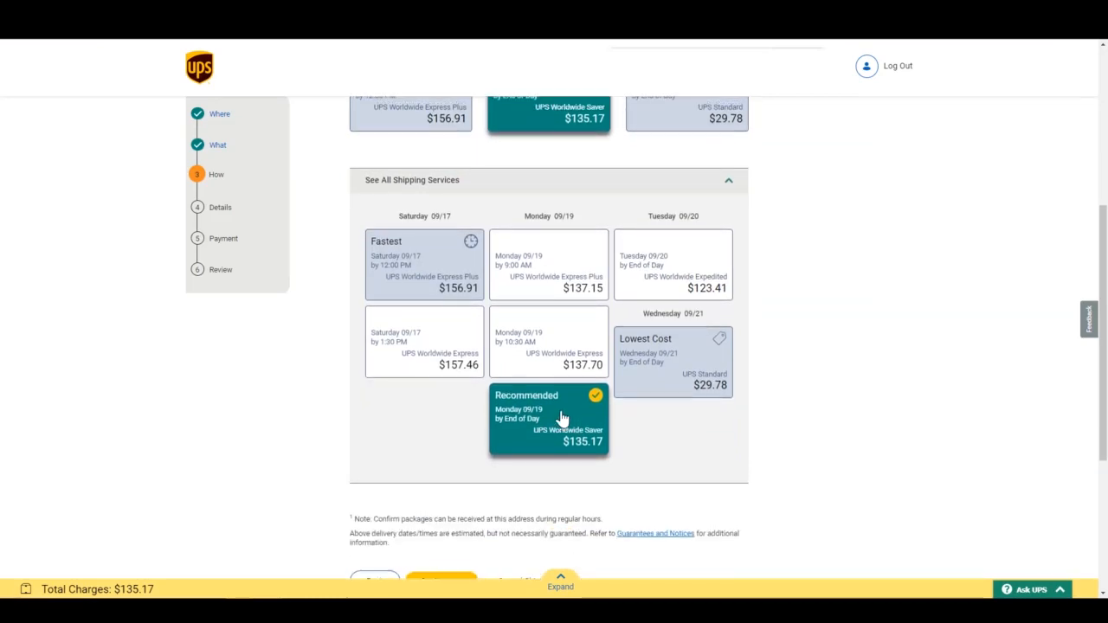
pyautogui.scroll(3, 606, 372)
pyautogui.click(664, 329)
pyautogui.scroll(-4, 664, 329)
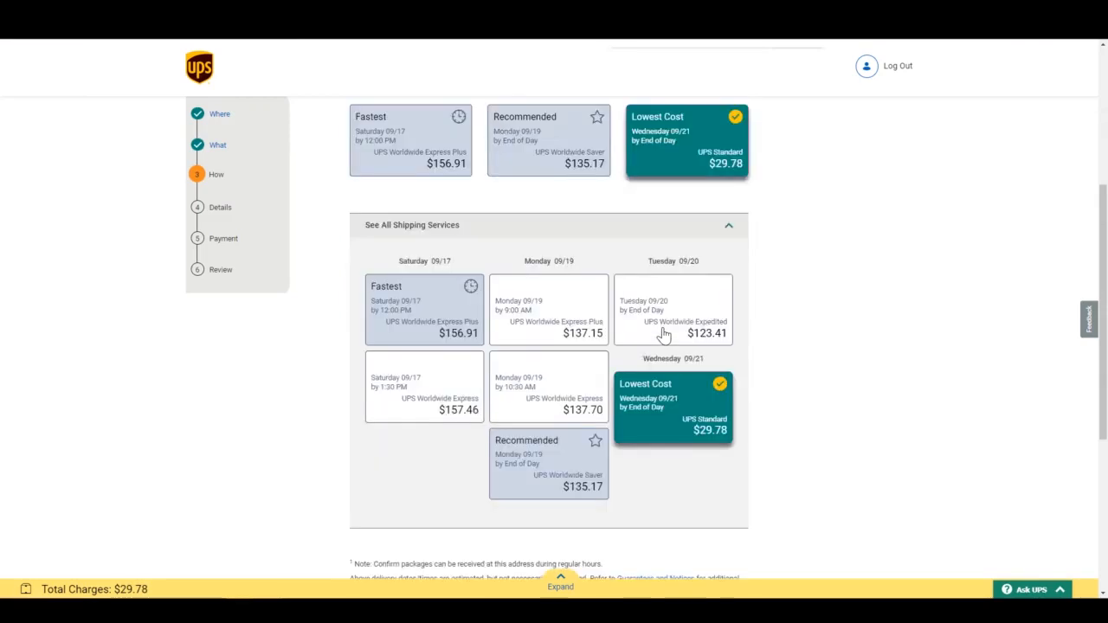
pyautogui.click(452, 462)
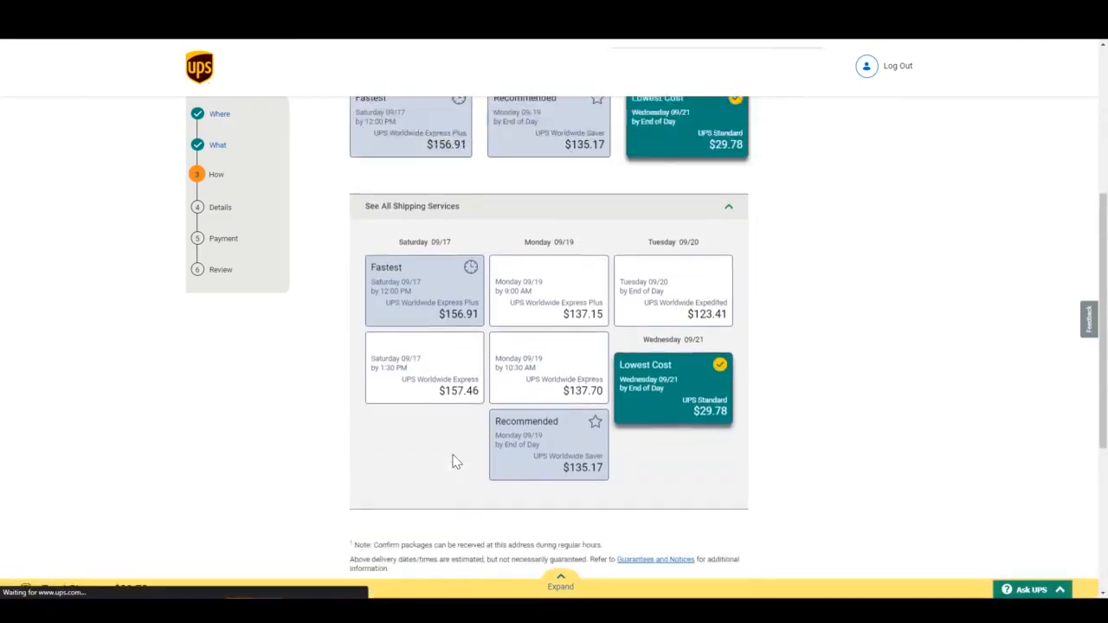
# - Describe the shipment as "I am selling these items" with the contents "Children educational books"
pyautogui.scroll(2, 522, 424)
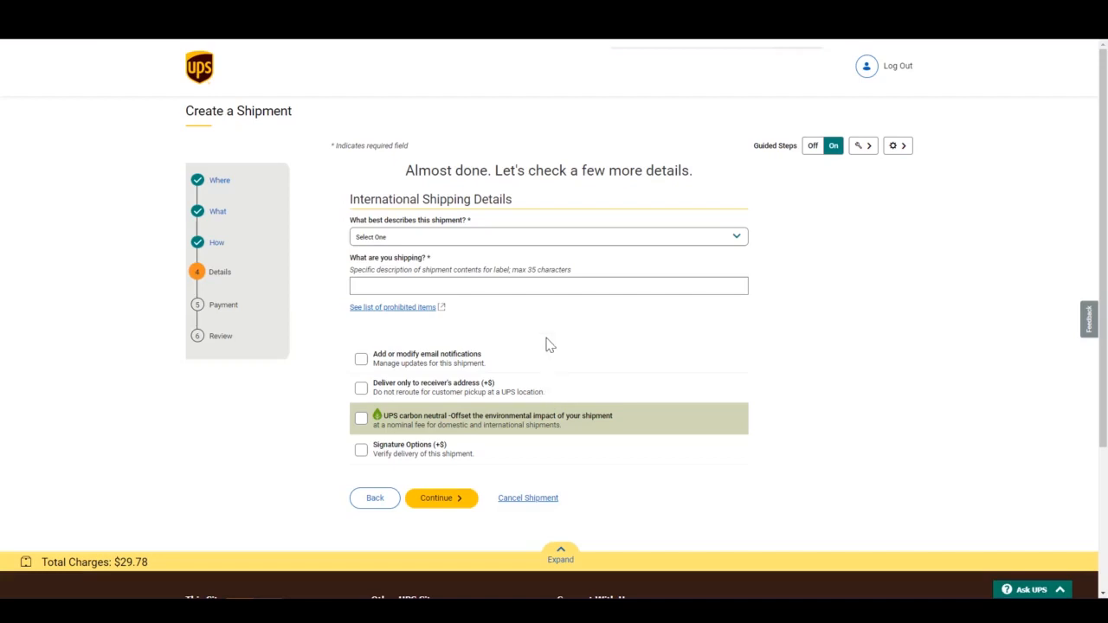
pyautogui.click(511, 237)
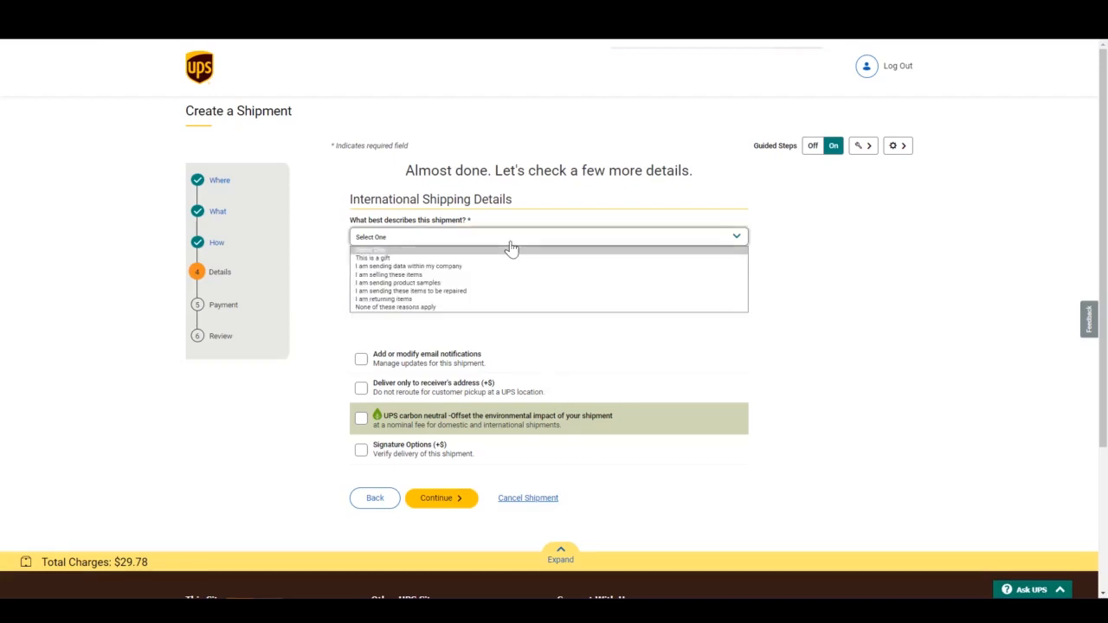
pyautogui.click(447, 275)
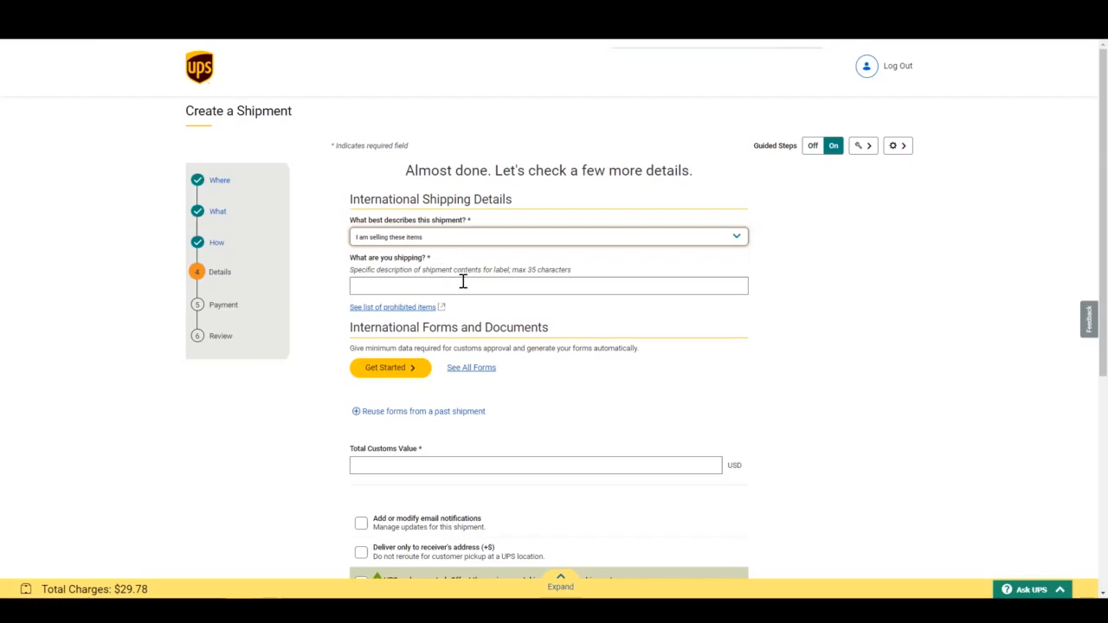
pyautogui.click(462, 283)
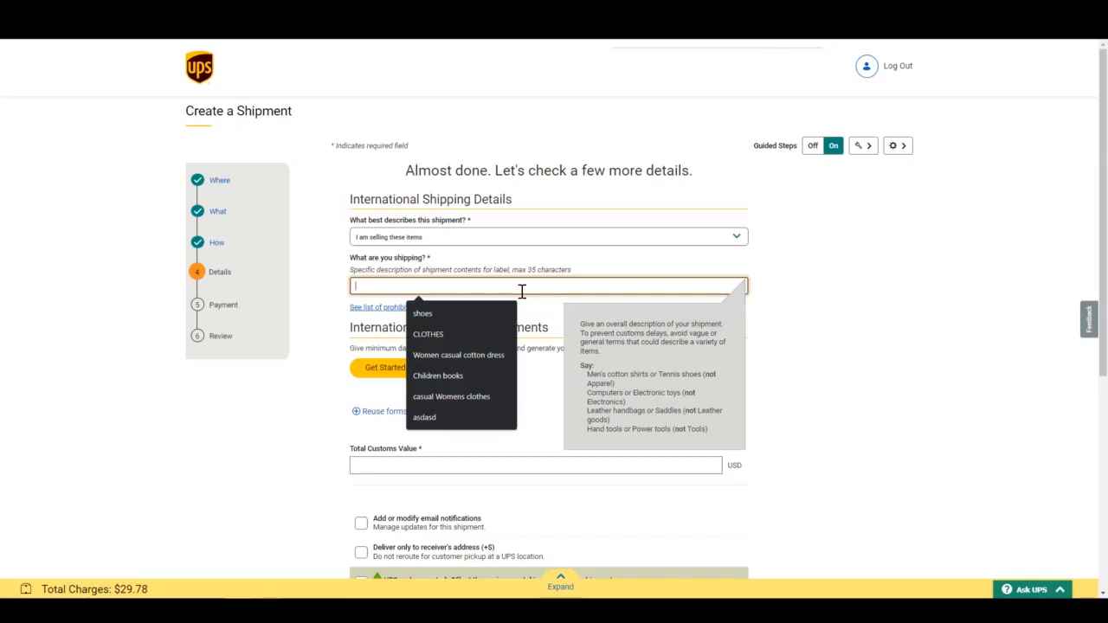
pyautogui.write('Children ed')
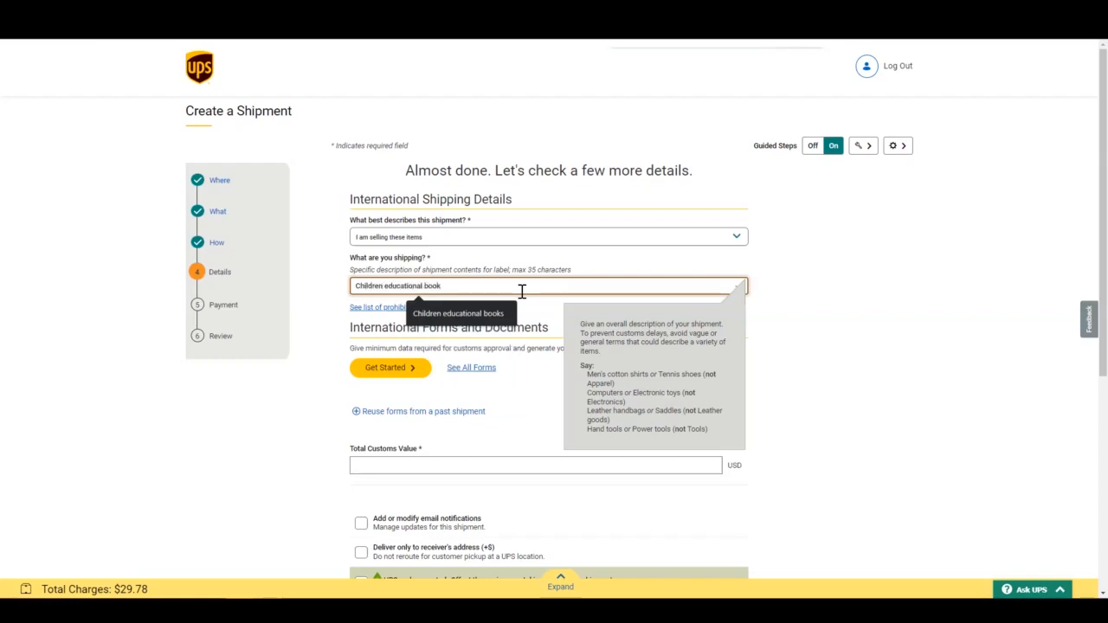
pyautogui.write('ucational book')
pyautogui.click(490, 314)
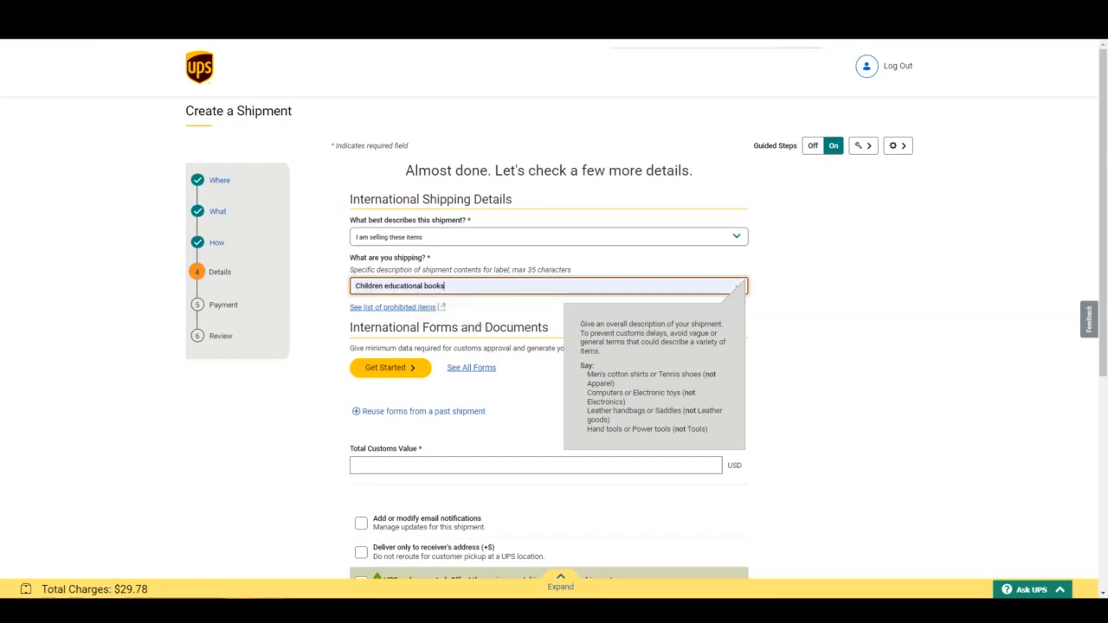
pyautogui.click(182, 284)
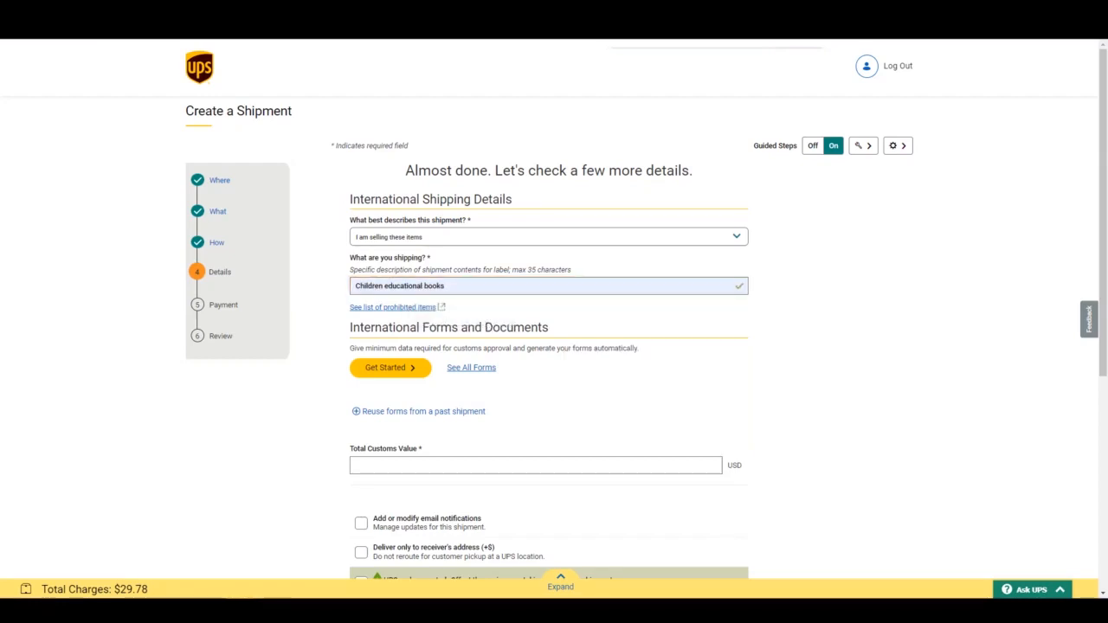
# - Start the customs forms and add the saved product Books with a quantity of 1 unit
pyautogui.click(412, 377)
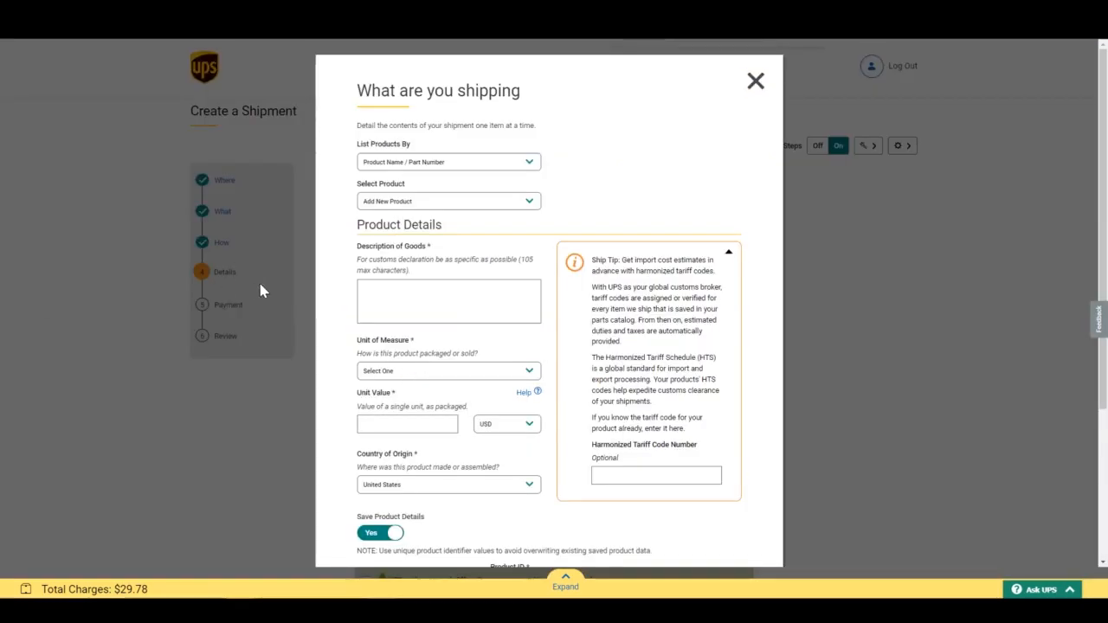
pyautogui.click(387, 202)
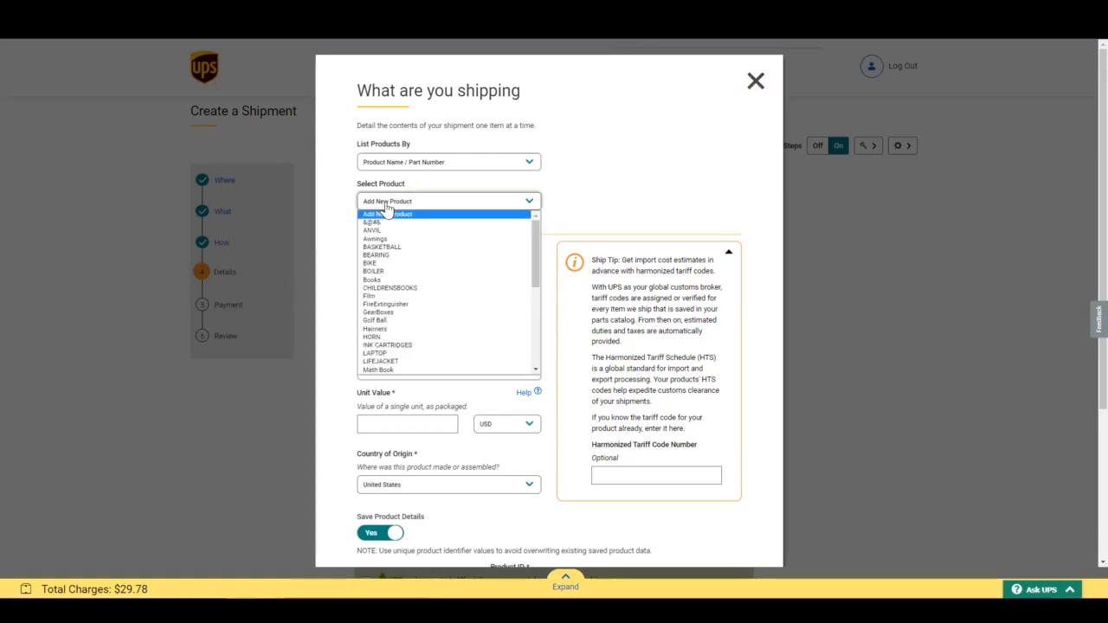
pyautogui.click(378, 280)
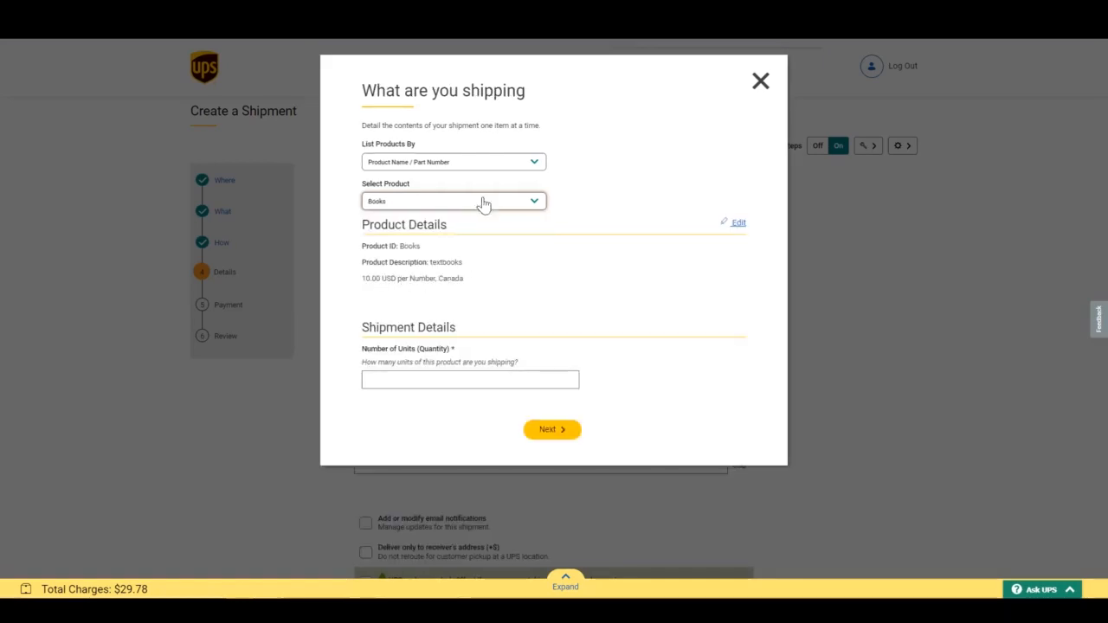
pyautogui.click(473, 381)
pyautogui.write('1')
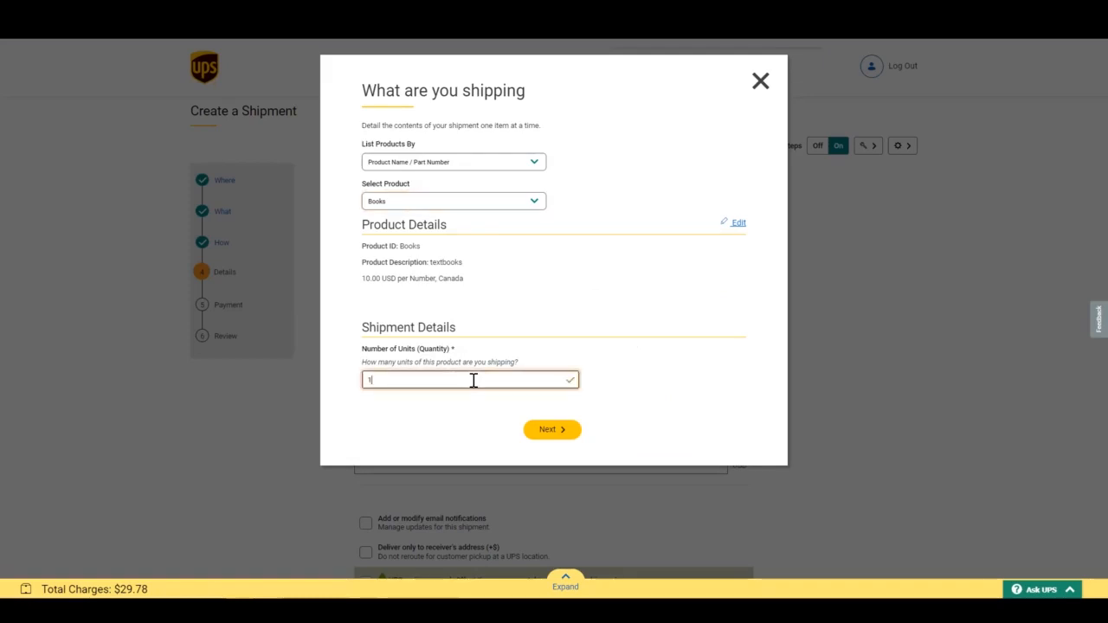
pyautogui.click(556, 431)
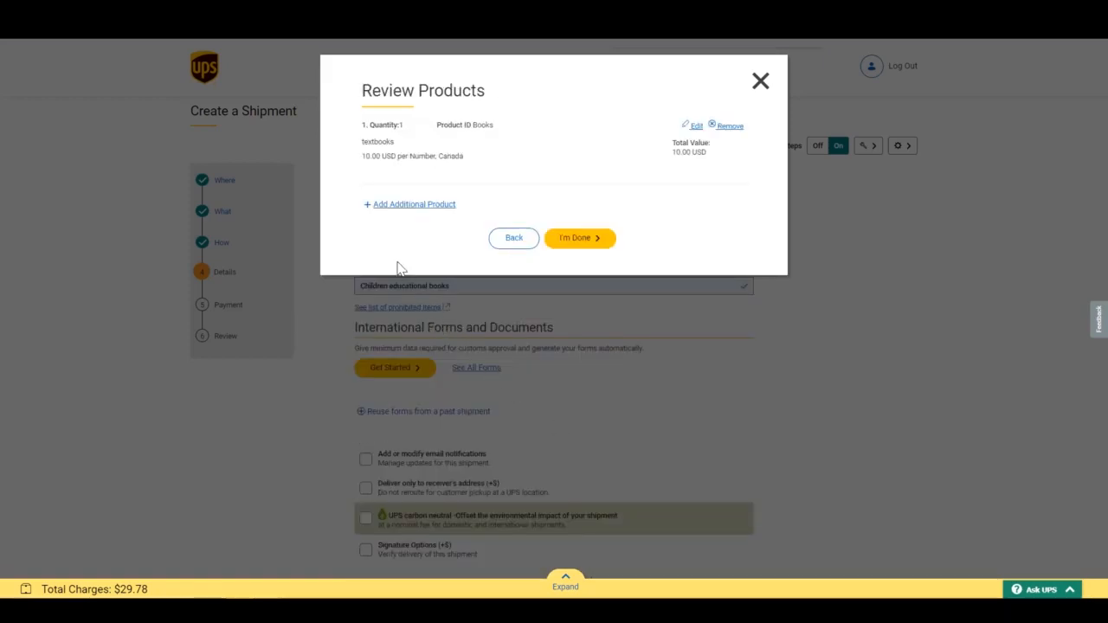
# - Add another new product described as "Children math book", measured by Box, with a unit value of 10 USD
pyautogui.click(391, 208)
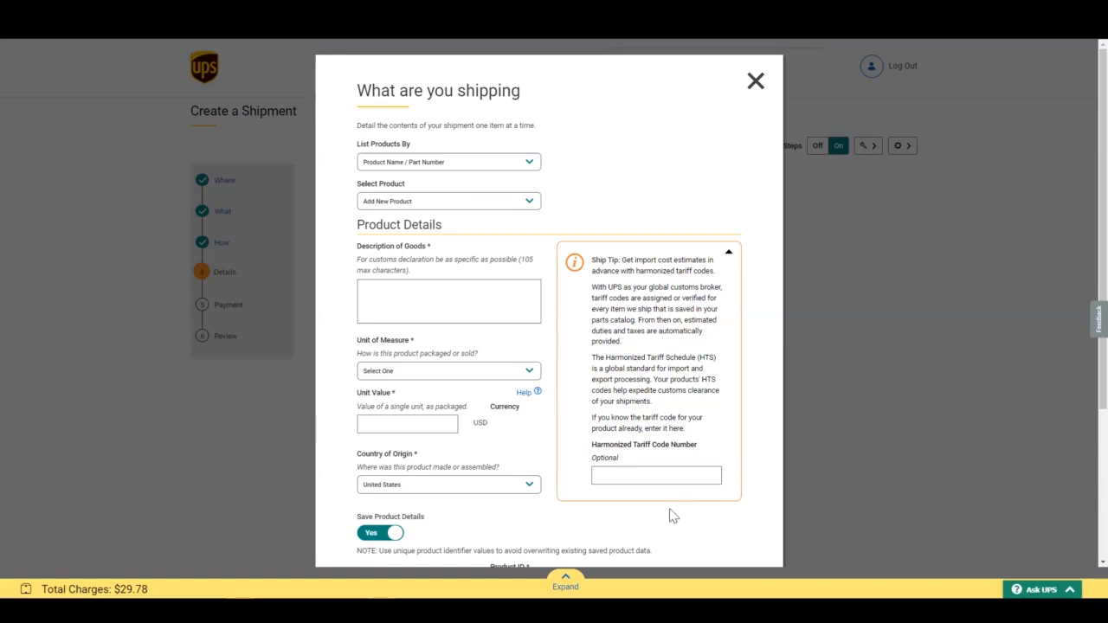
pyautogui.click(667, 477)
pyautogui.click(425, 313)
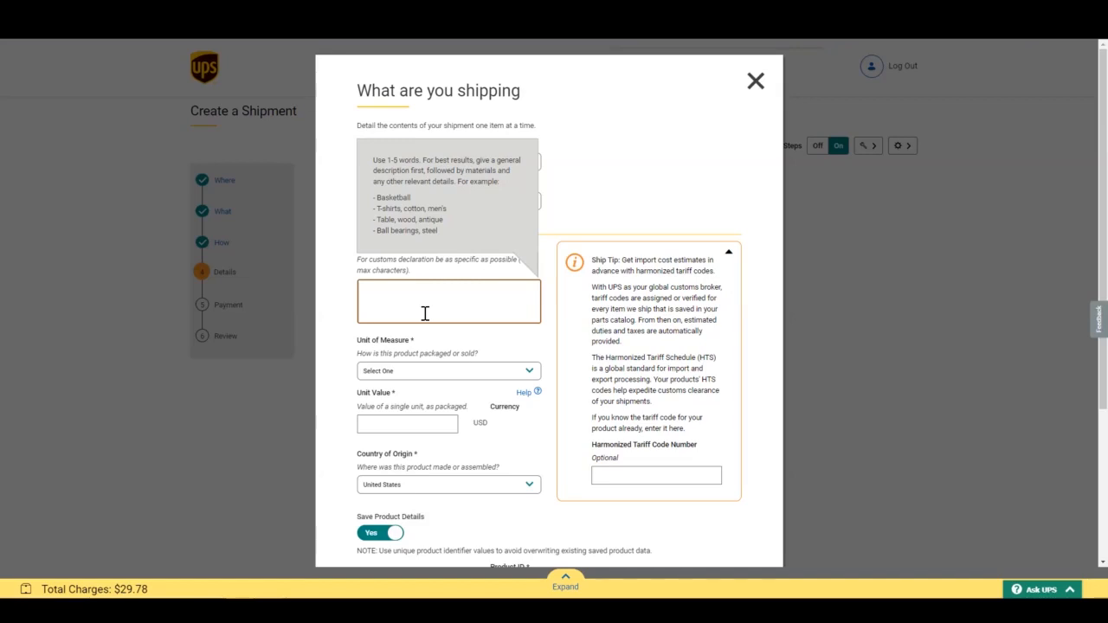
pyautogui.write('Children math book')
pyautogui.click(477, 372)
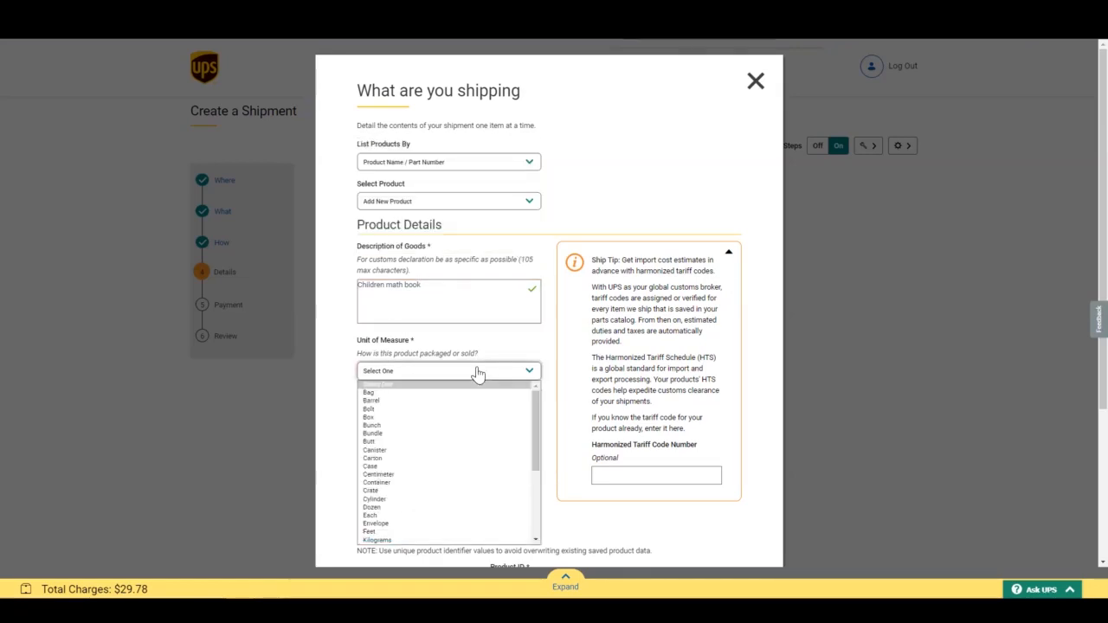
pyautogui.click(410, 417)
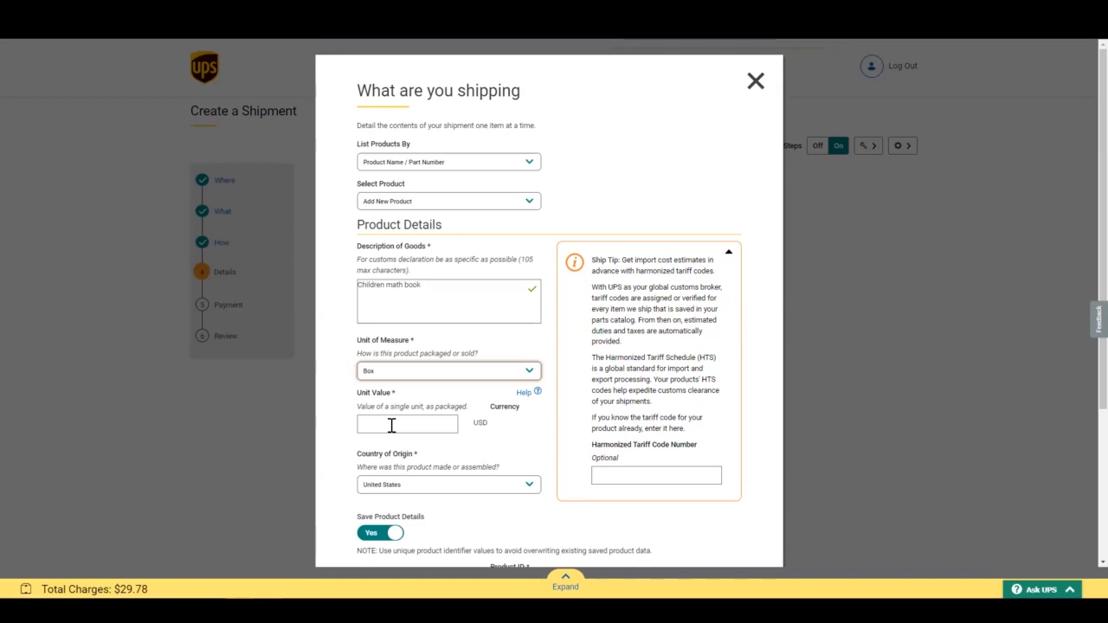
pyautogui.click(392, 425)
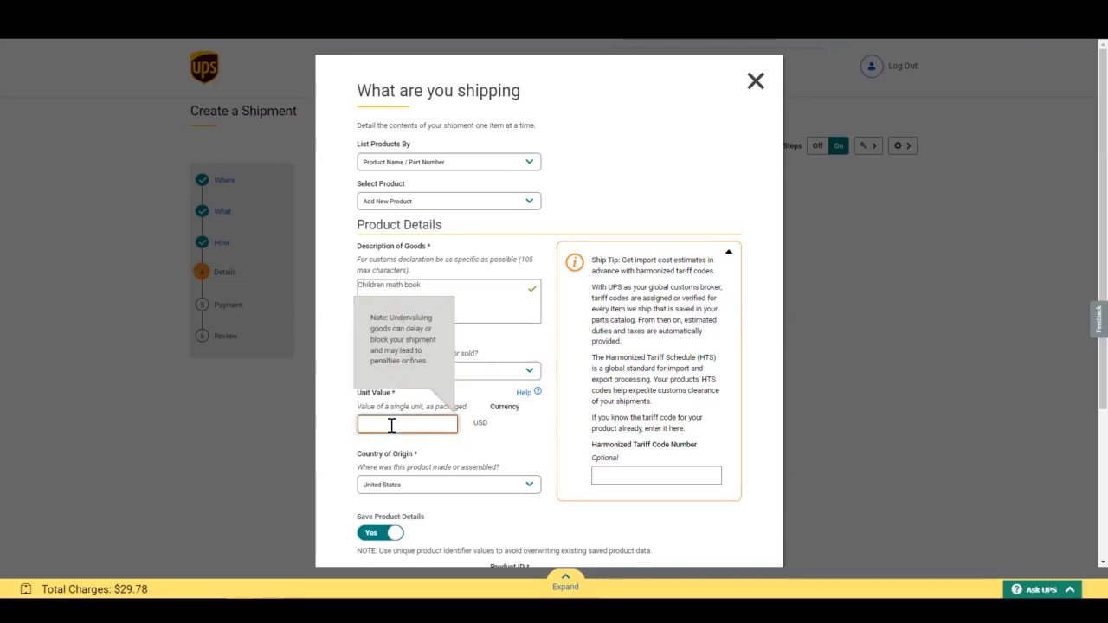
pyautogui.write('1')
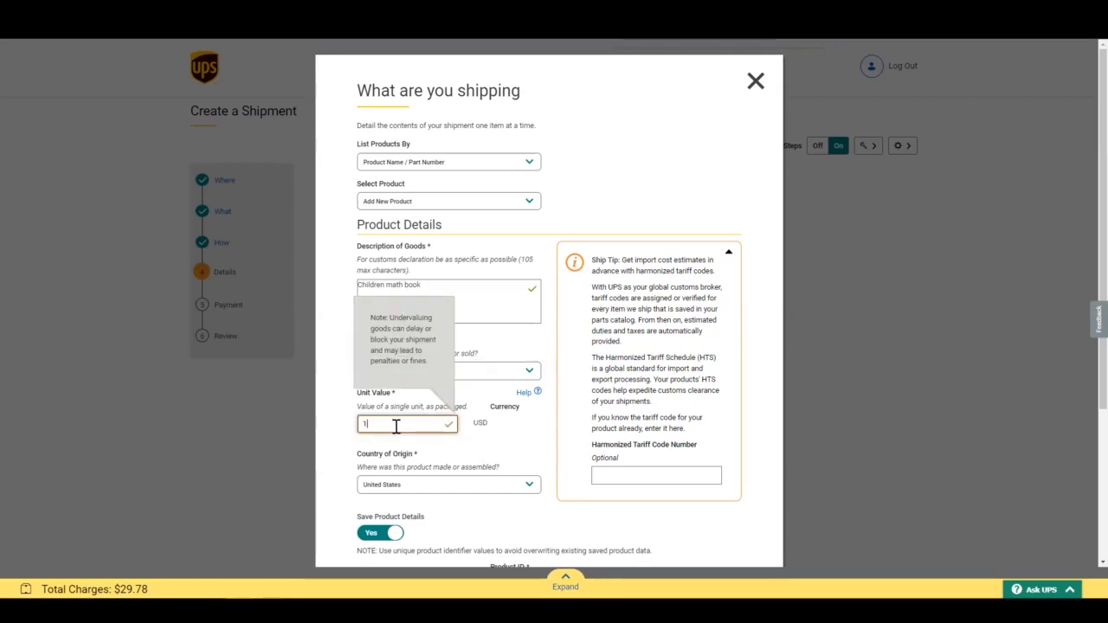
pyautogui.write('0')
# - Set the country of origin of the math book product to France
pyautogui.scroll(-1, 453, 433)
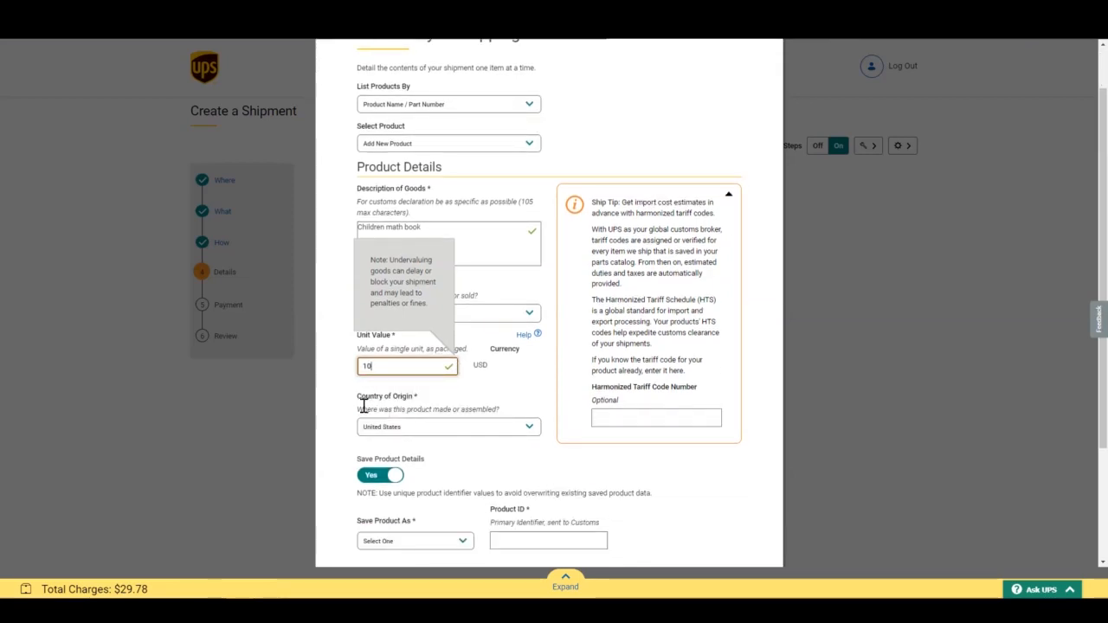
pyautogui.moveTo(364, 407); pyautogui.dragTo(513, 415)
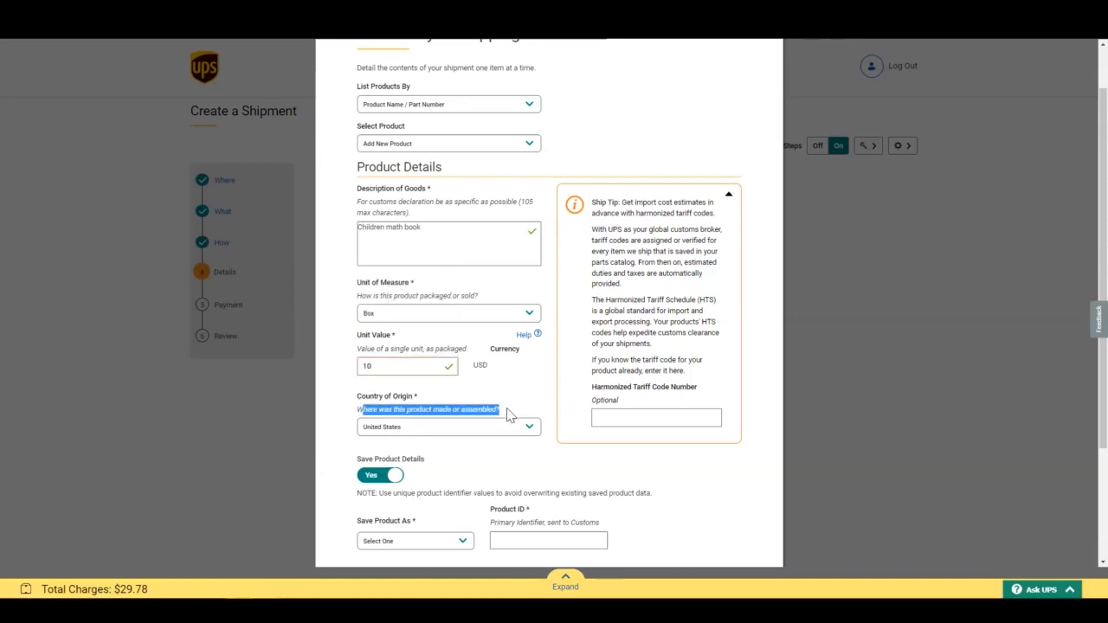
pyautogui.click(448, 435)
pyautogui.press('f')
pyautogui.scroll(-1, 381, 277)
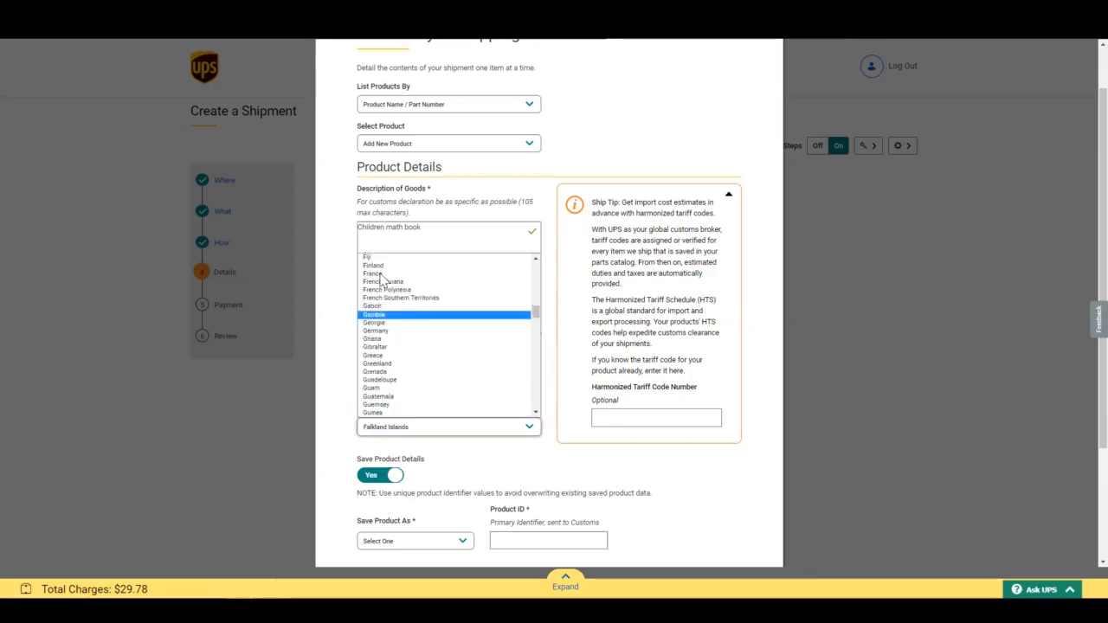
pyautogui.click(380, 275)
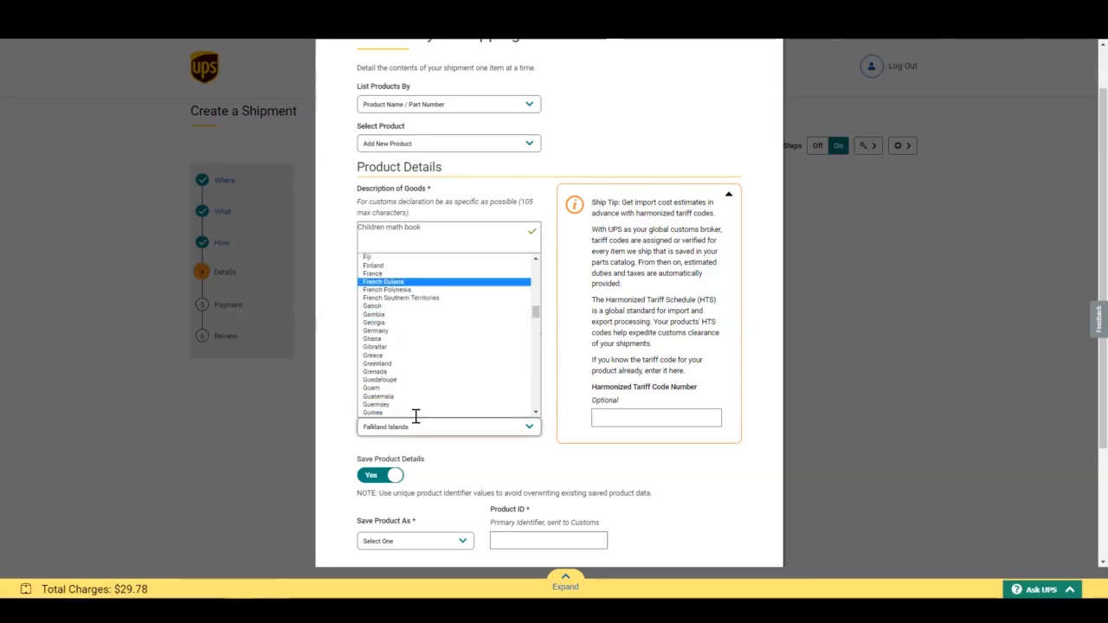
pyautogui.click(431, 467)
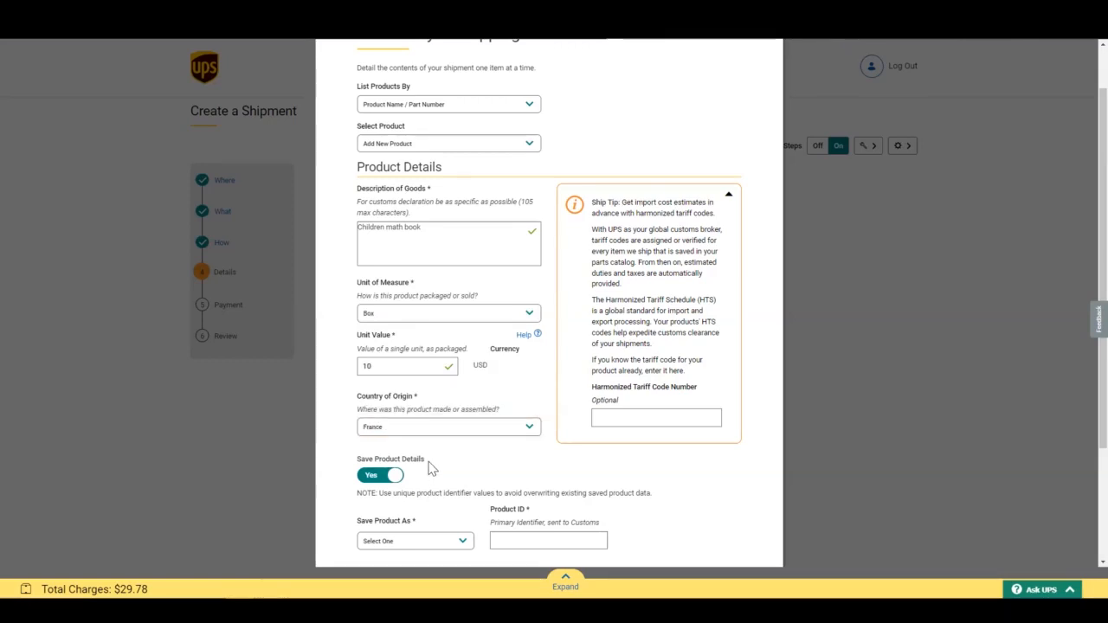
# - Keep saving of product details enabled, saving by Product Name / Part Number with the product ID "math book"
pyautogui.scroll(-1, 431, 467)
pyautogui.scroll(-1, 431, 467)
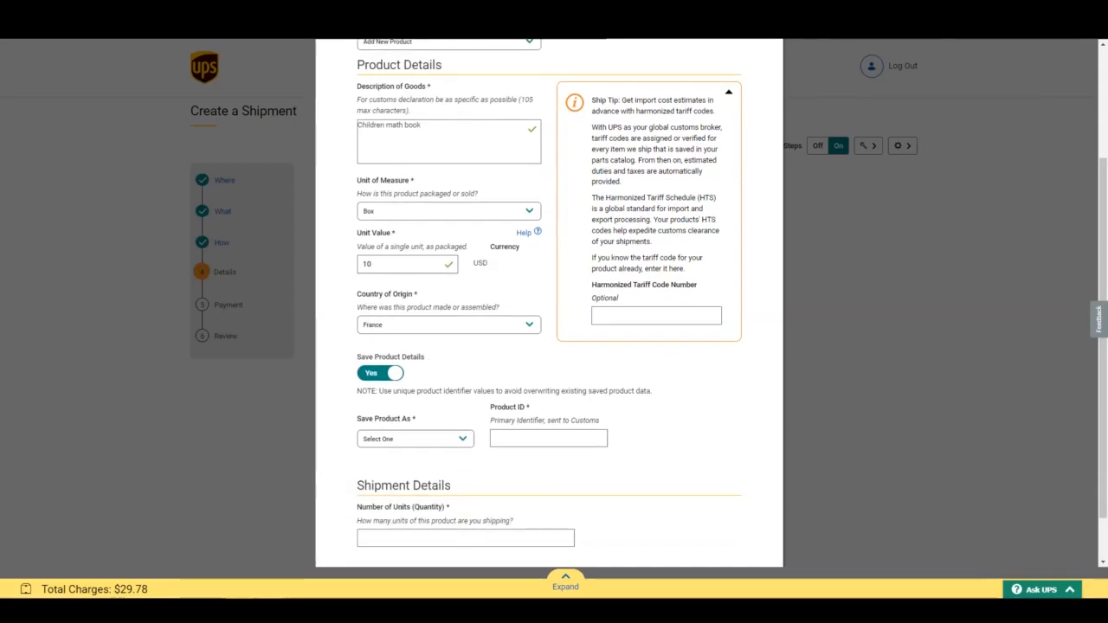
pyautogui.click(384, 364)
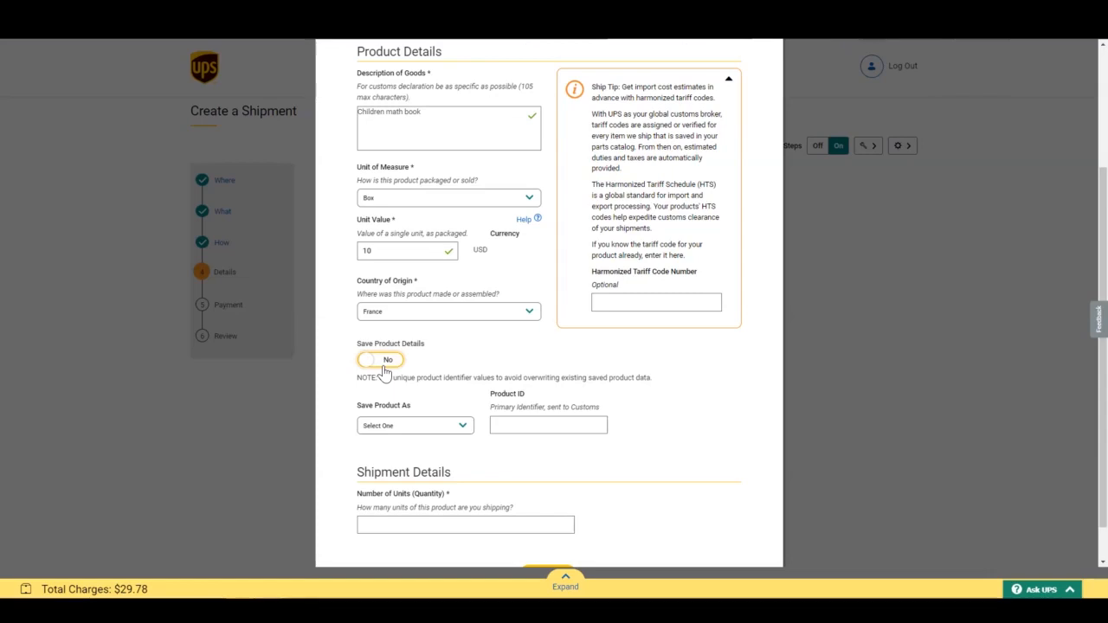
pyautogui.click(384, 369)
pyautogui.click(417, 429)
pyautogui.click(458, 454)
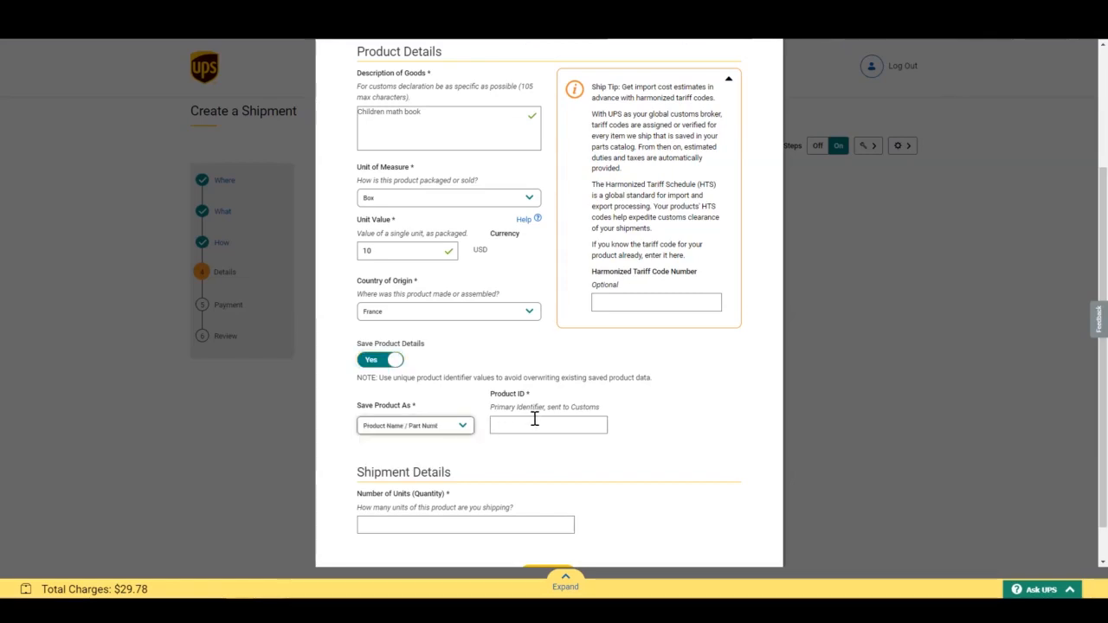
pyautogui.click(535, 421)
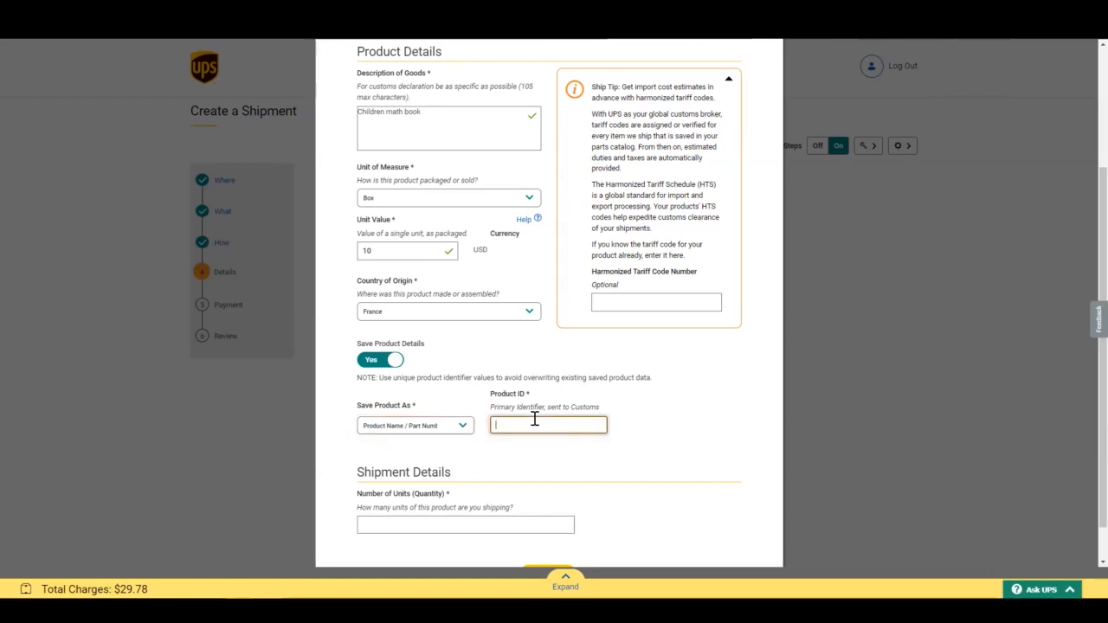
pyautogui.write('math book')
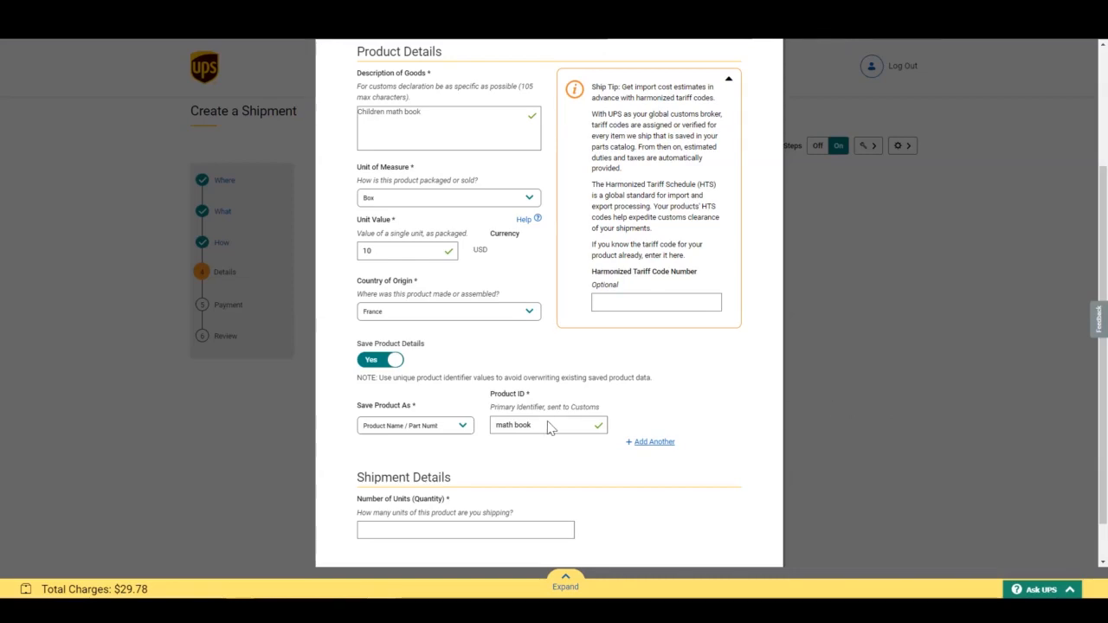
# - Set the math book quantity to 2 units and finish the product list to generate the customs forms
pyautogui.scroll(-1, 540, 445)
pyautogui.click(510, 483)
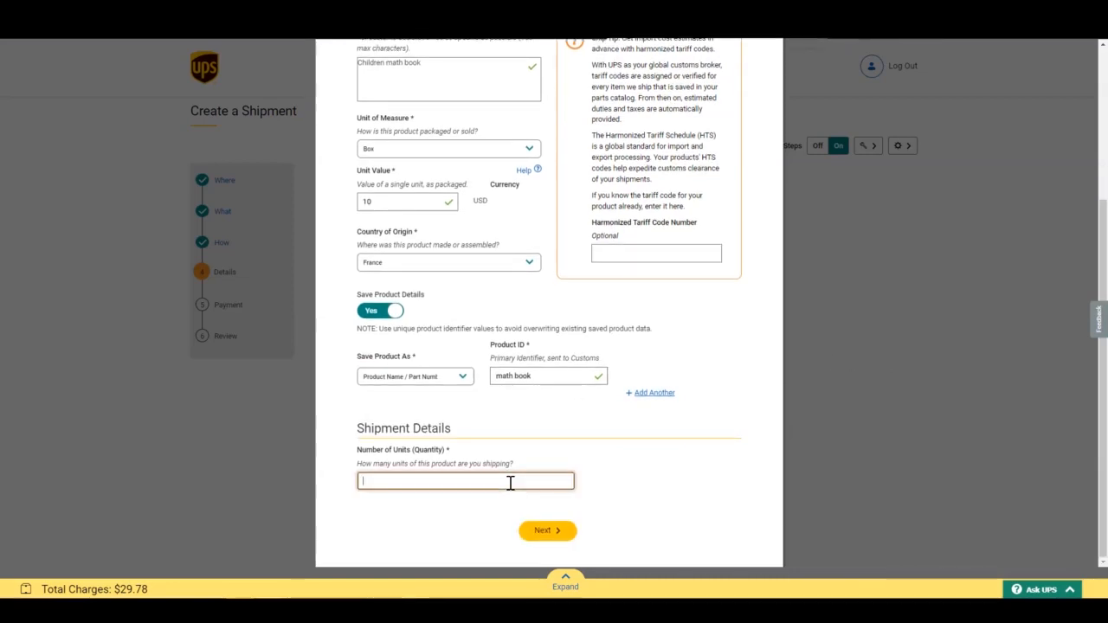
pyautogui.write('21')
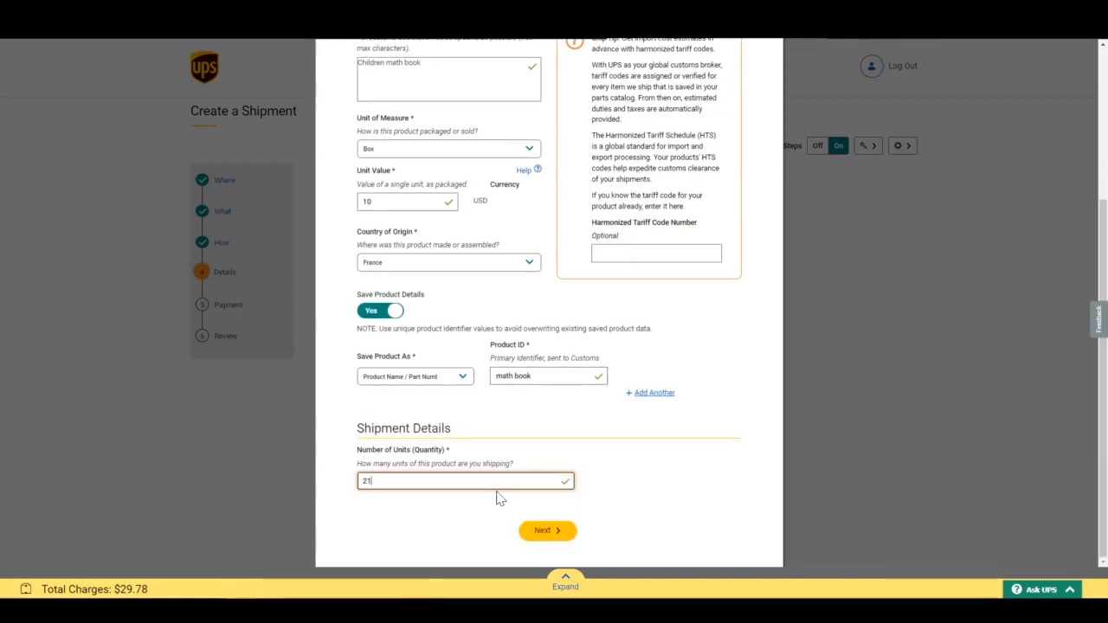
pyautogui.press('BackSpace')
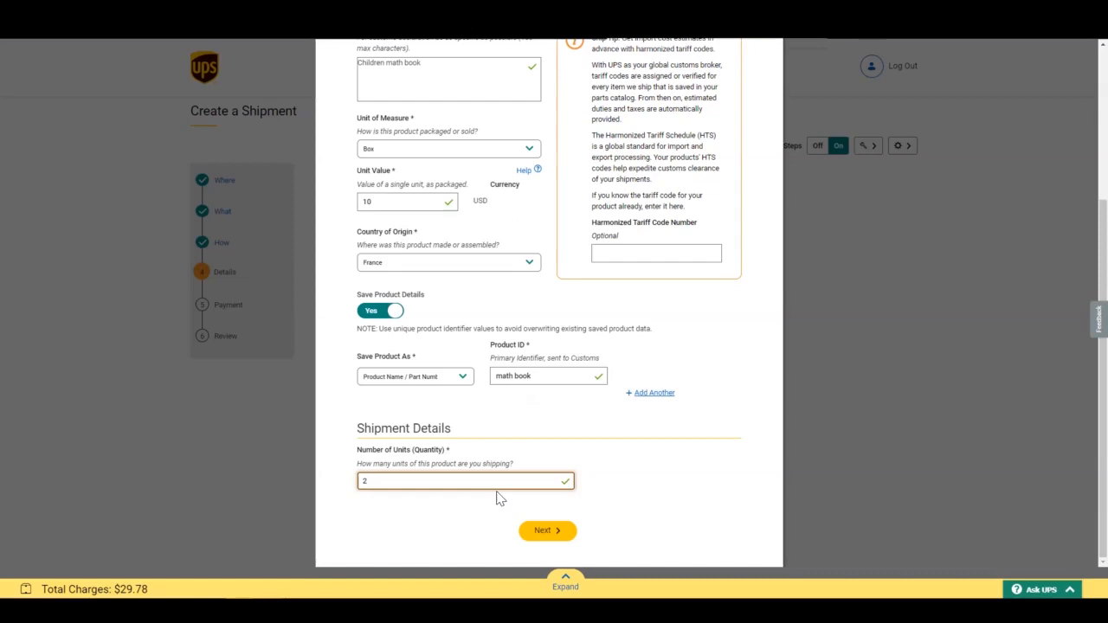
pyautogui.click(558, 534)
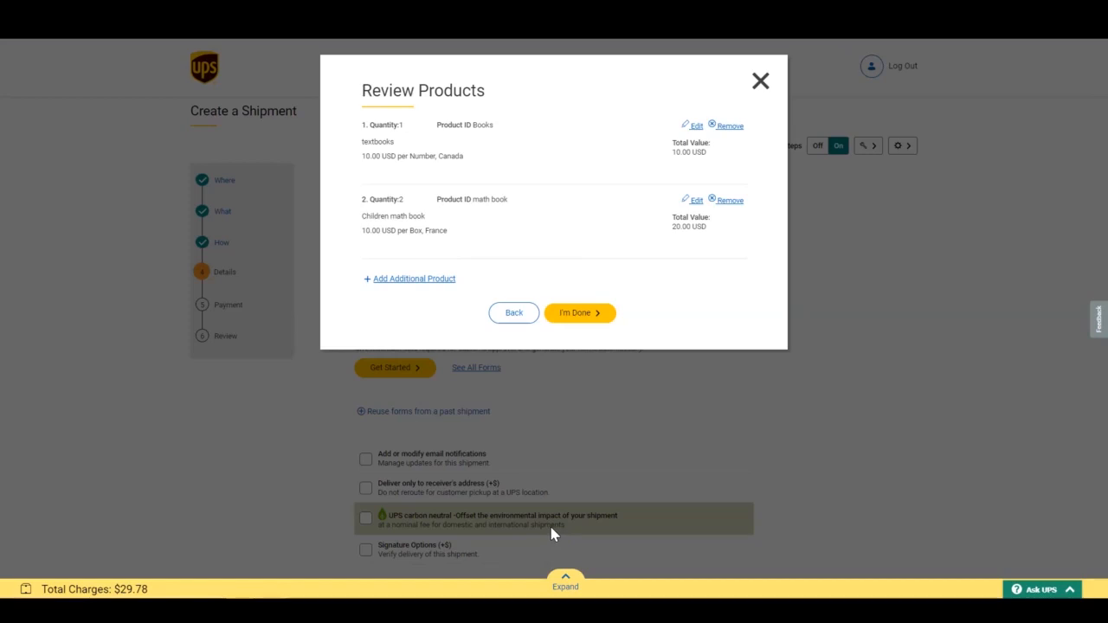
pyautogui.click(551, 315)
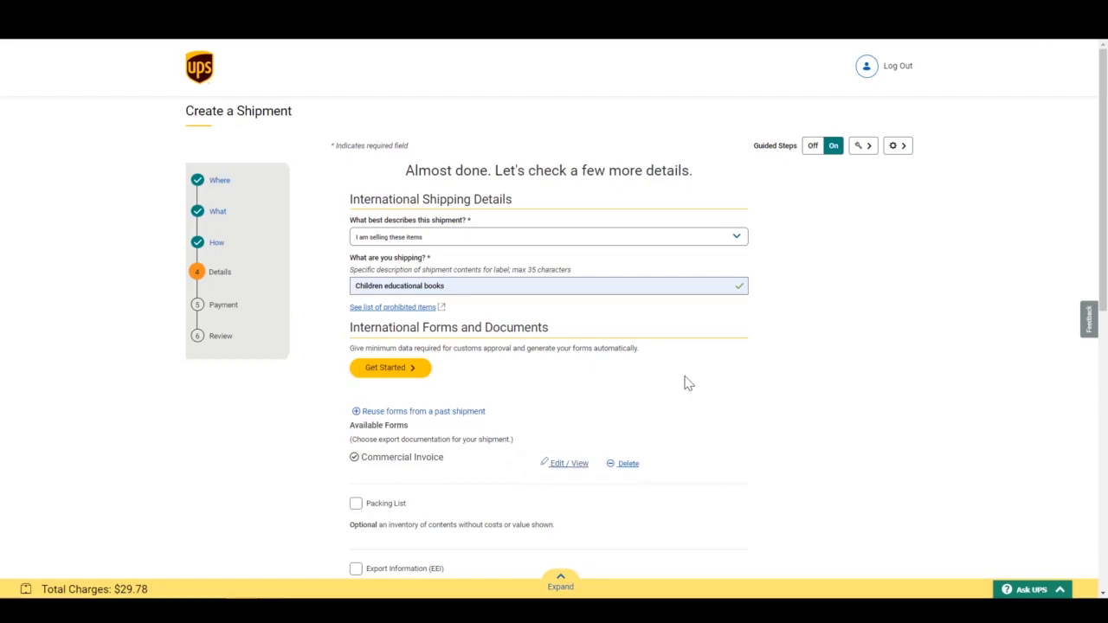
# - Check the available export forms and continue to payment without adding optional forms or delivery services
pyautogui.scroll(-2, 689, 383)
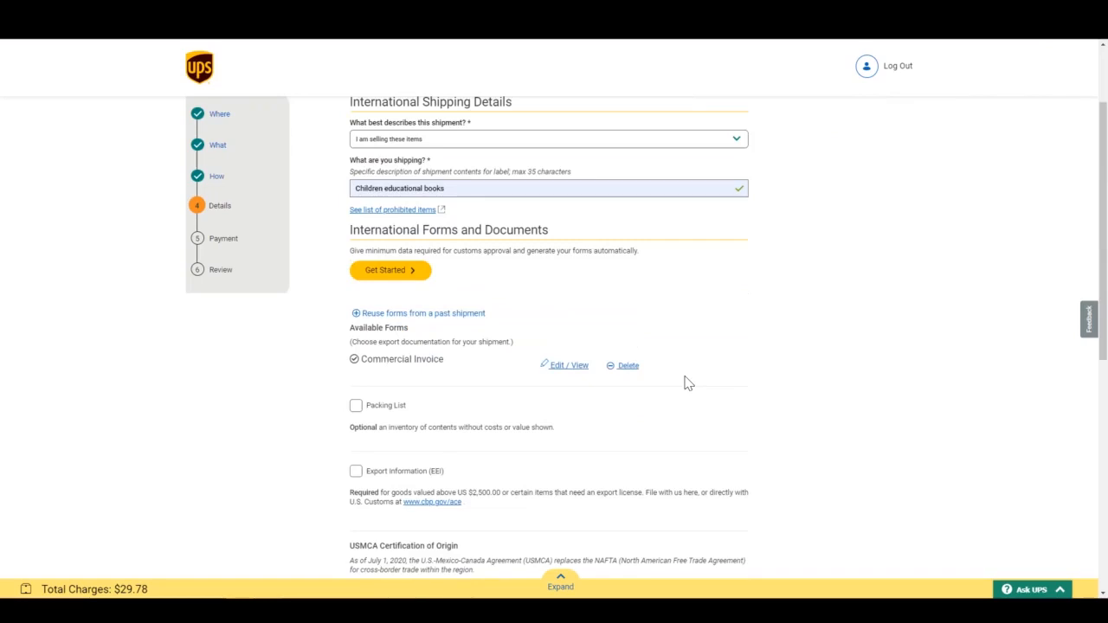
pyautogui.scroll(-1, 688, 383)
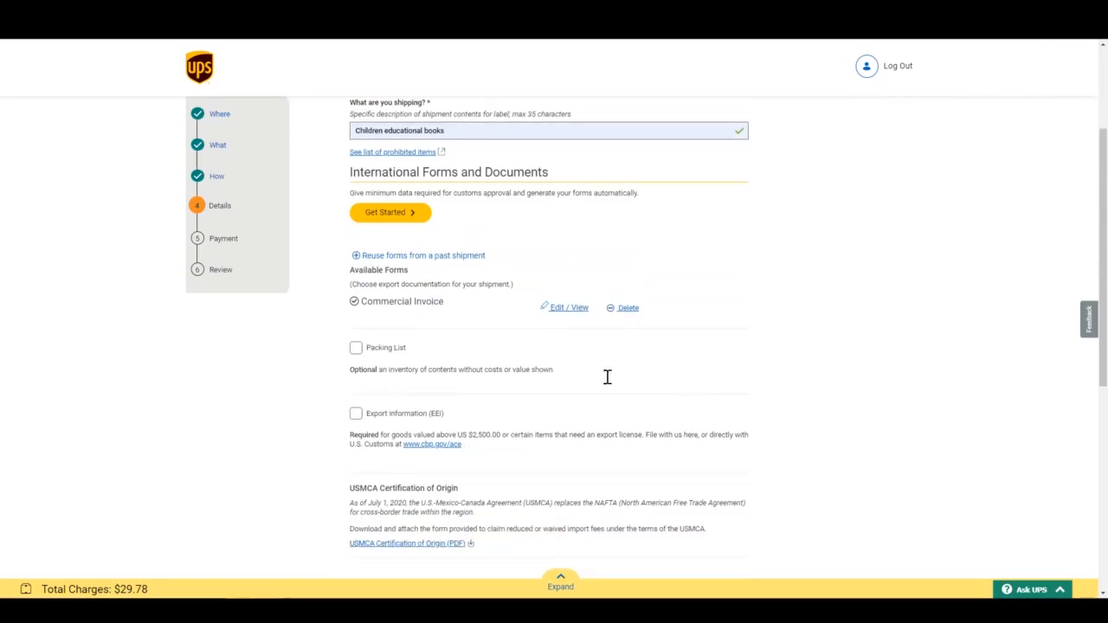
pyautogui.scroll(-1, 363, 362)
pyautogui.tripleClick(364, 362)
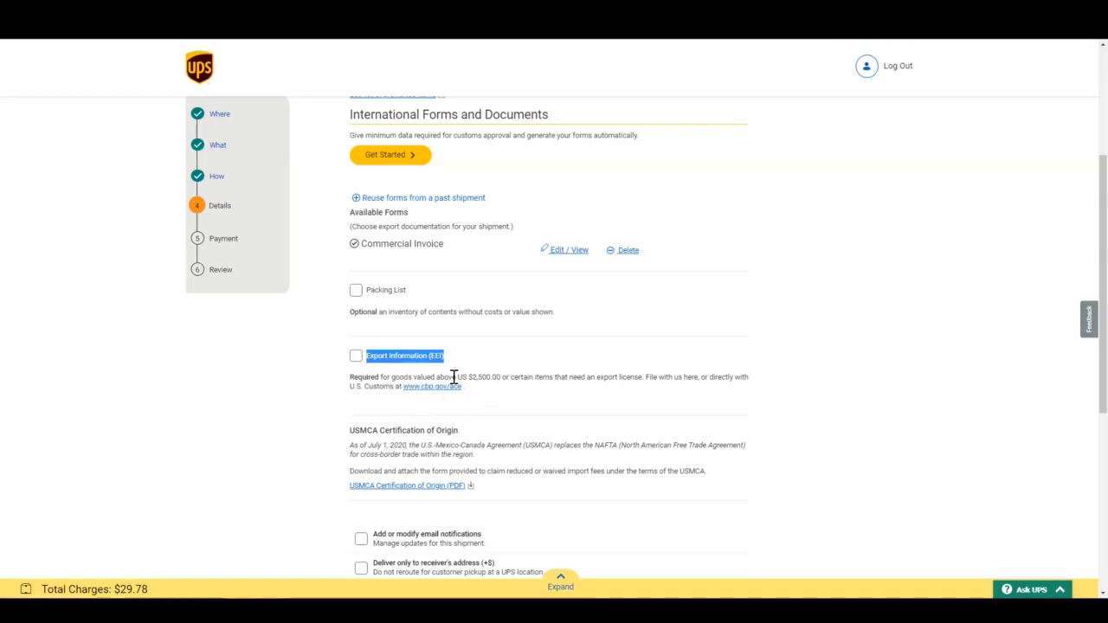
pyautogui.click(594, 405)
pyautogui.scroll(-1, 594, 405)
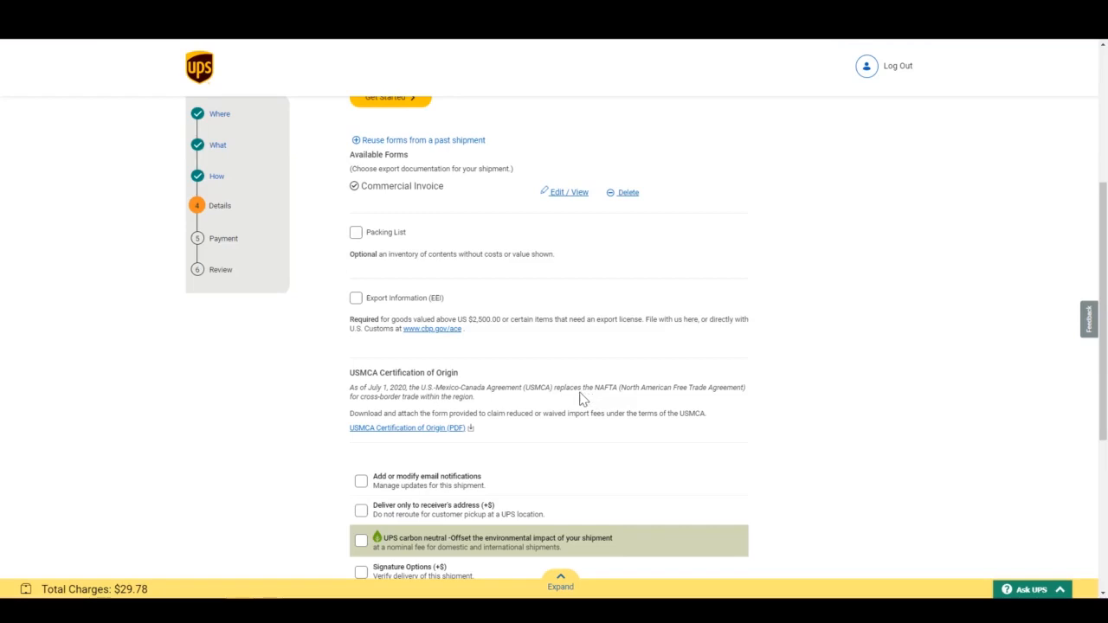
pyautogui.scroll(-3, 458, 357)
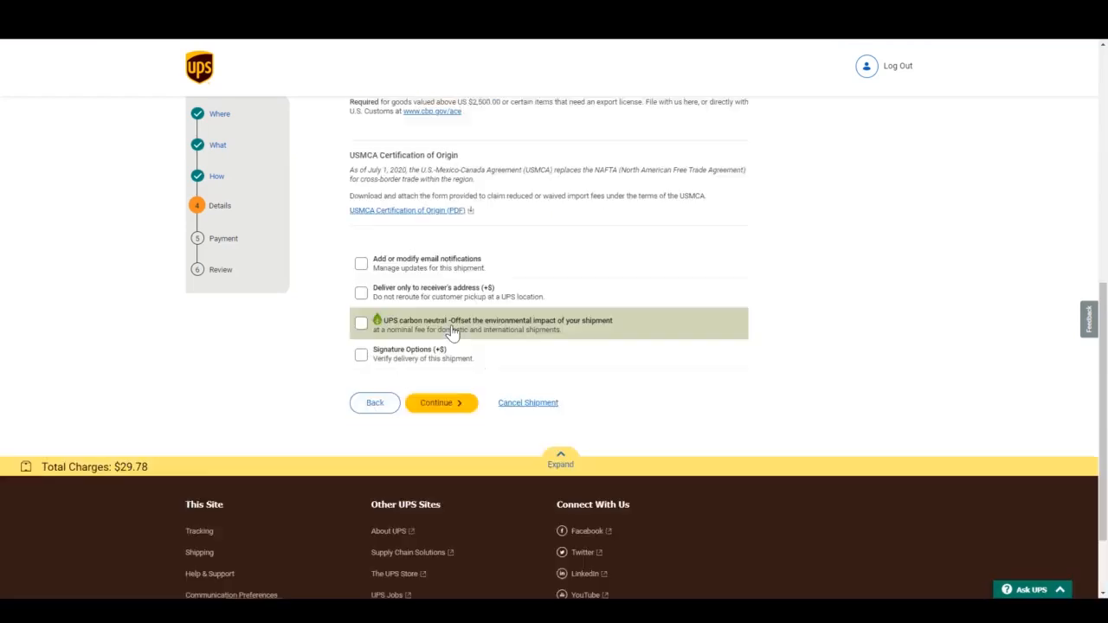
pyautogui.click(452, 331)
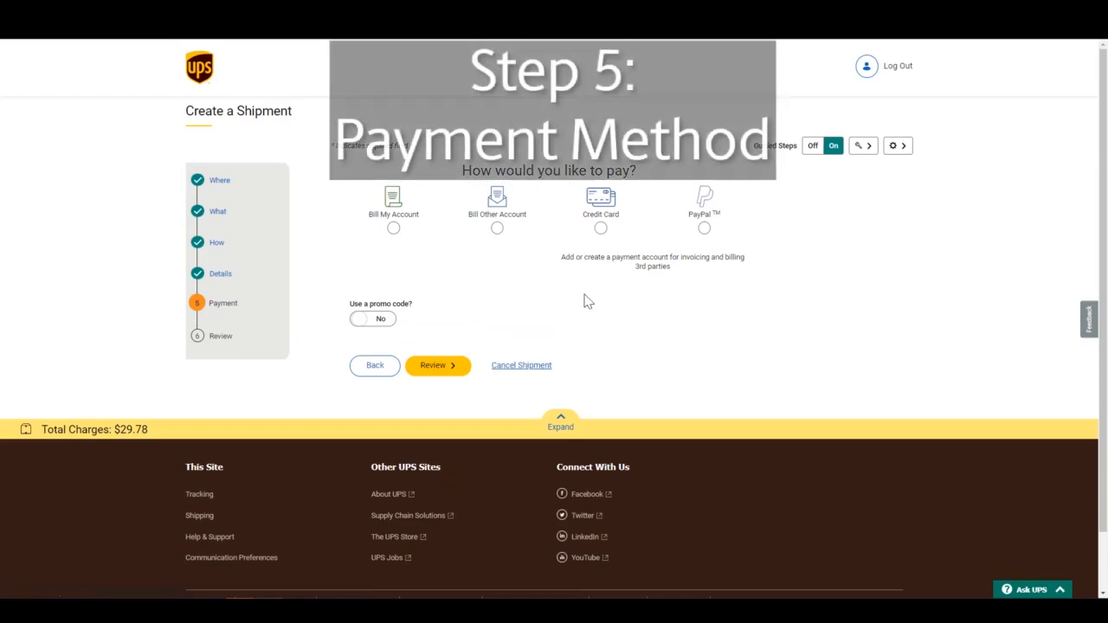
# - Choose Credit Card as the payment method and open the estimate detail for duties, taxes and fees
pyautogui.click(602, 229)
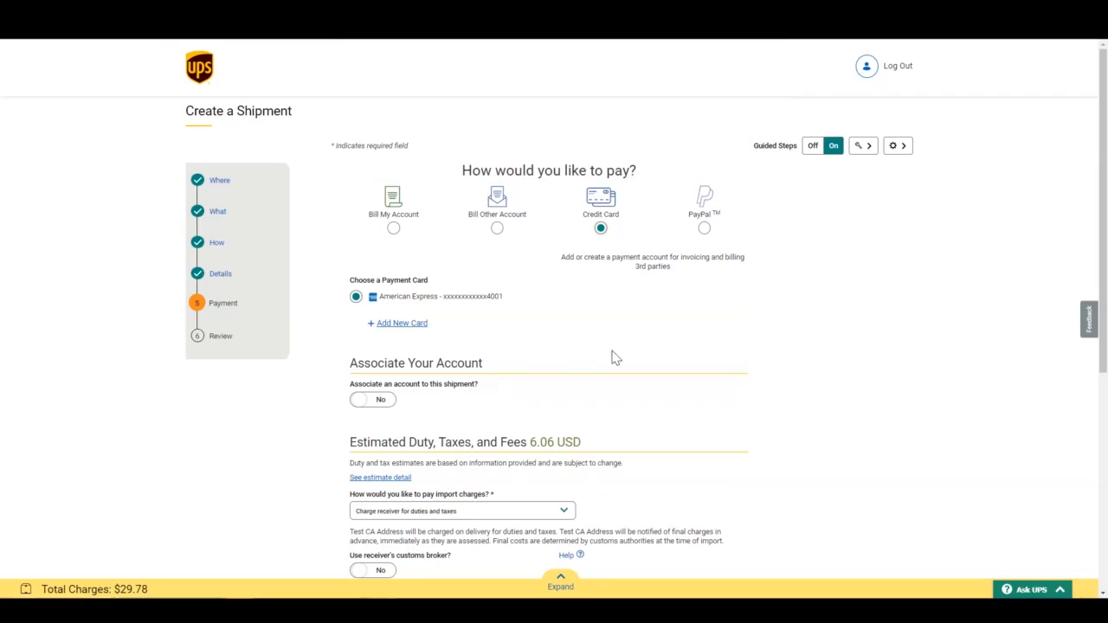
pyautogui.moveTo(363, 447); pyautogui.dragTo(615, 448)
pyautogui.click(614, 449)
pyautogui.scroll(-3, 629, 414)
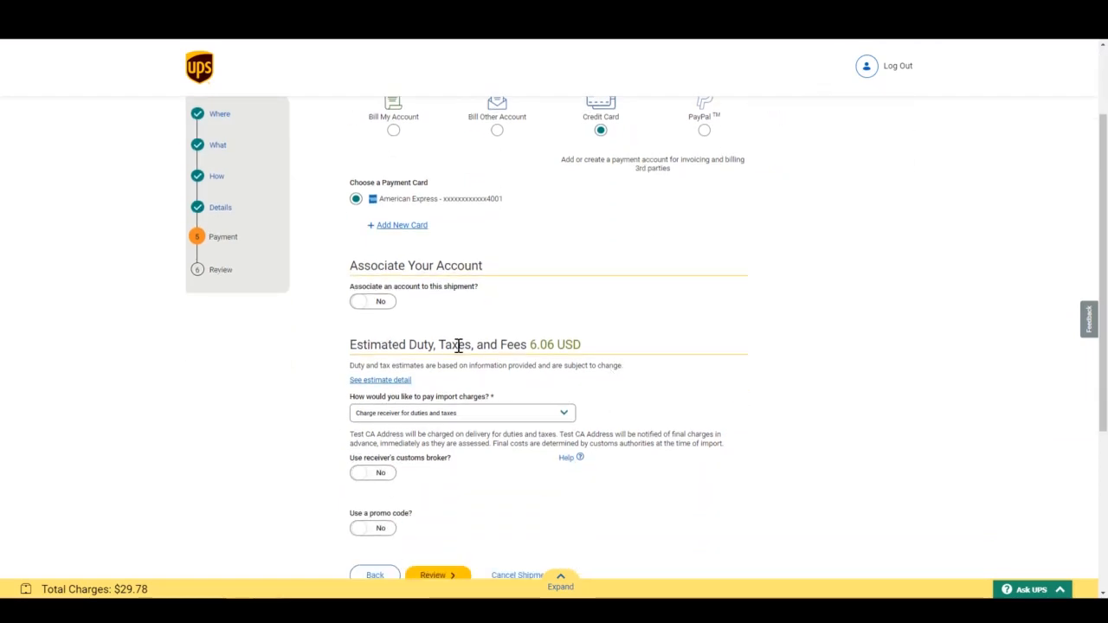
pyautogui.click(404, 381)
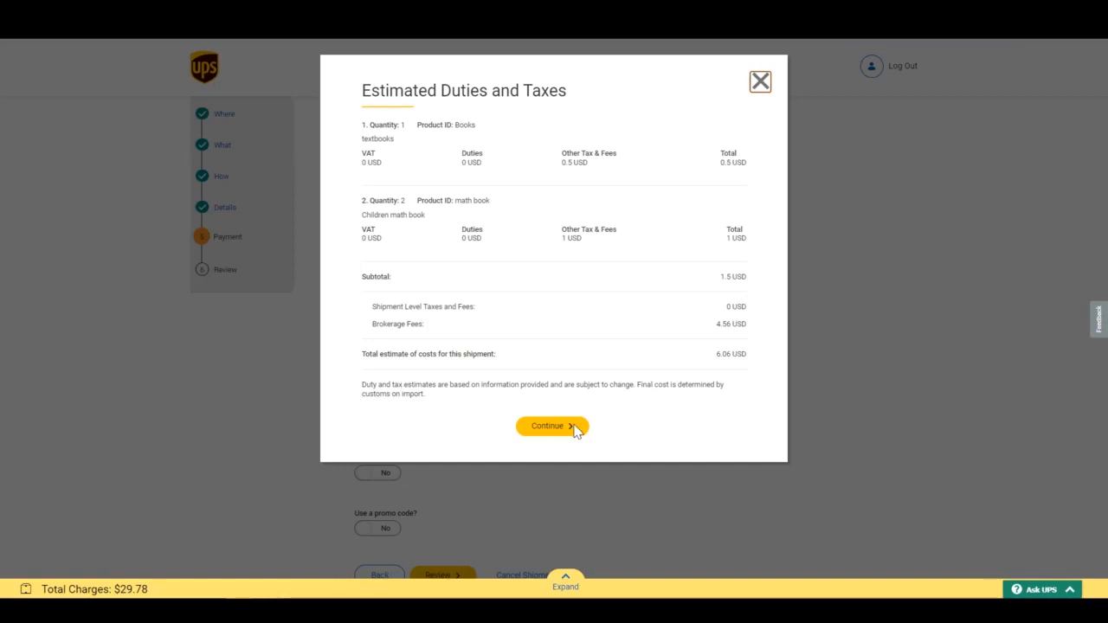
# - Close the duties and taxes estimate and keep import charges set to "Charge receiver for duties and taxes"
pyautogui.click(575, 429)
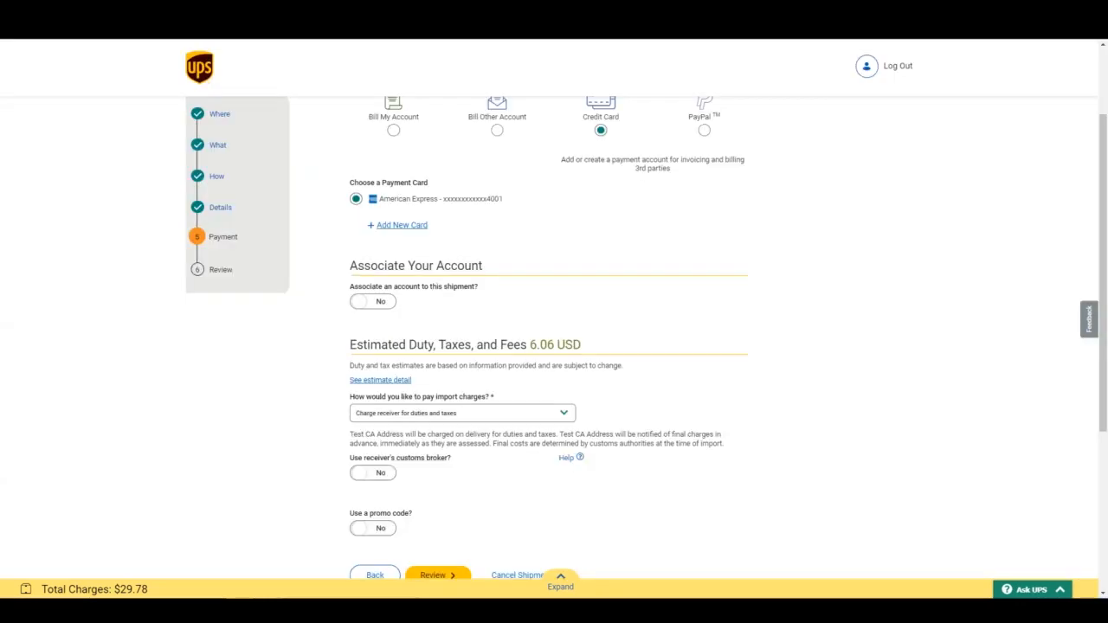
pyautogui.click(420, 414)
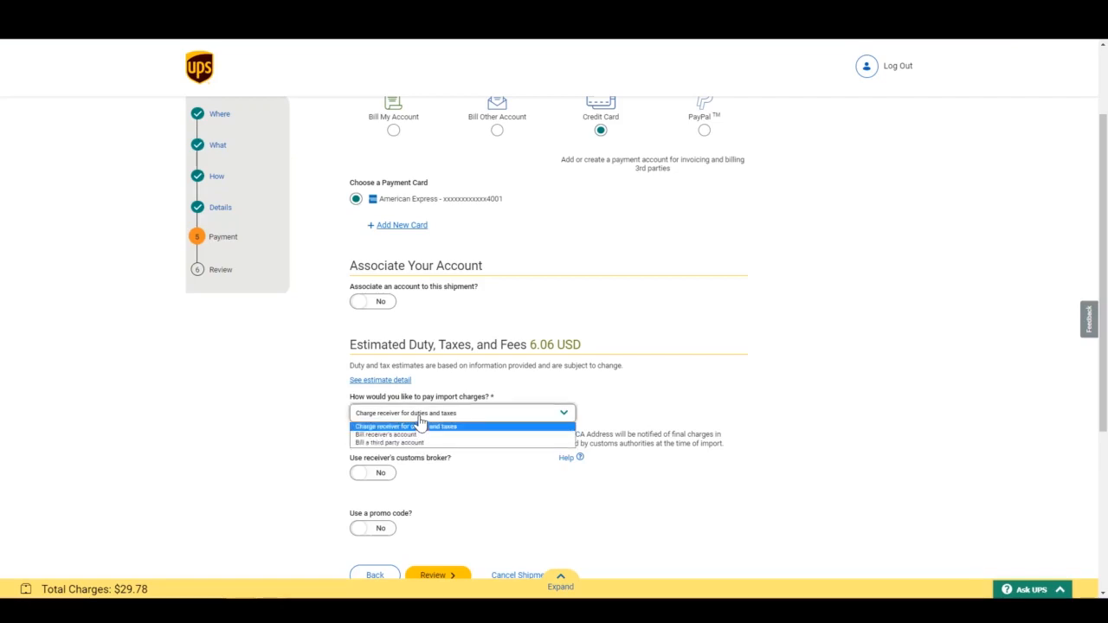
pyautogui.click(327, 427)
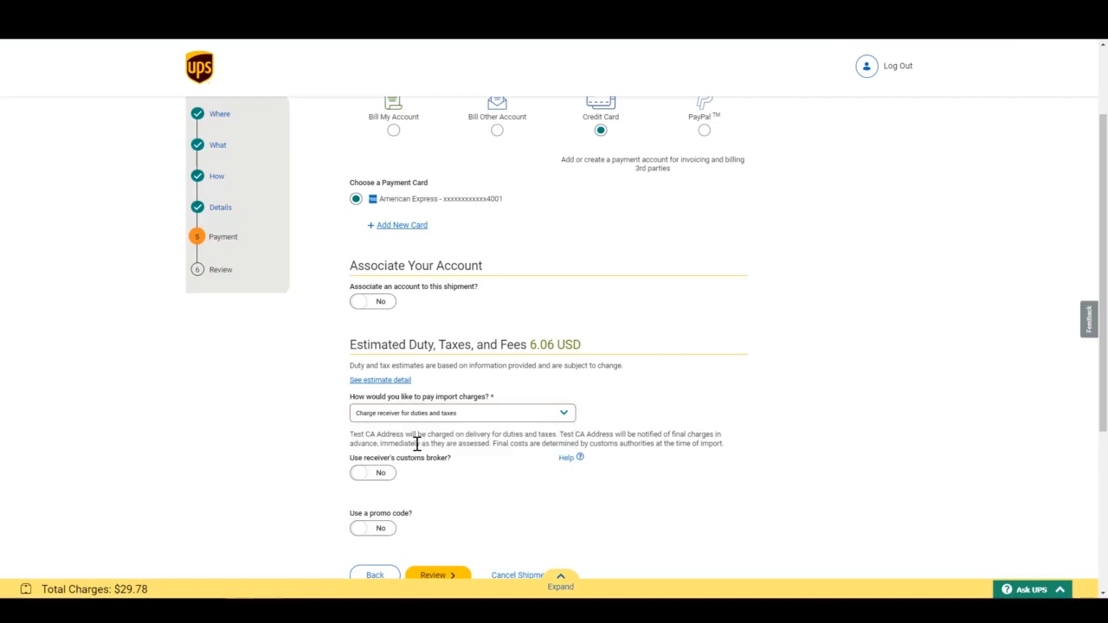
# - Check the receiver's customs broker option, leave it set to No, and proceed to the shipment review
pyautogui.click(379, 473)
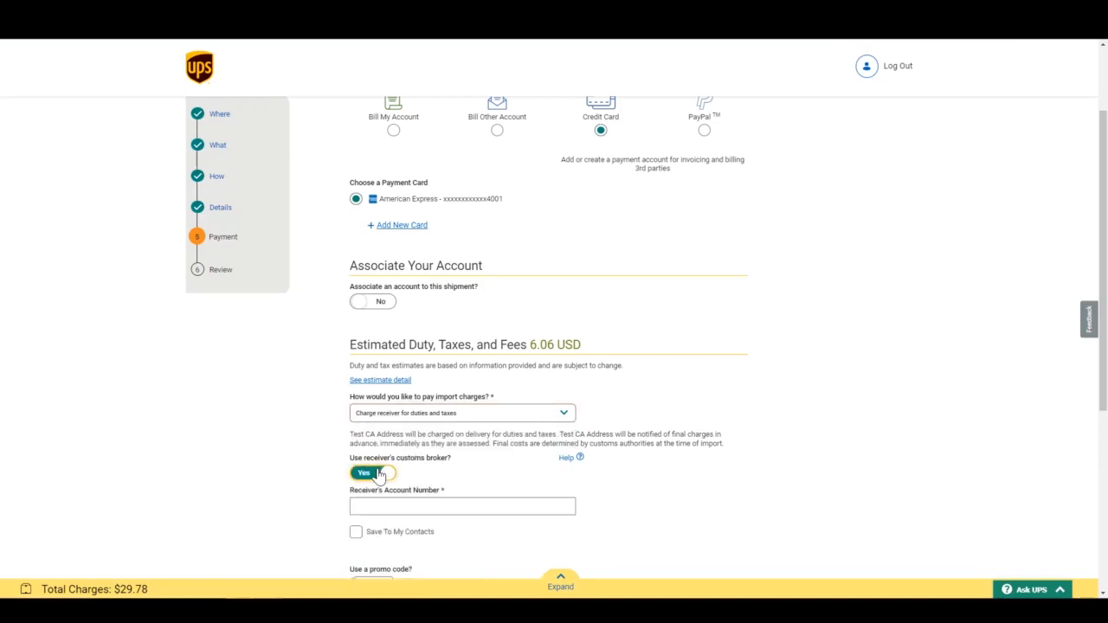
pyautogui.click(378, 473)
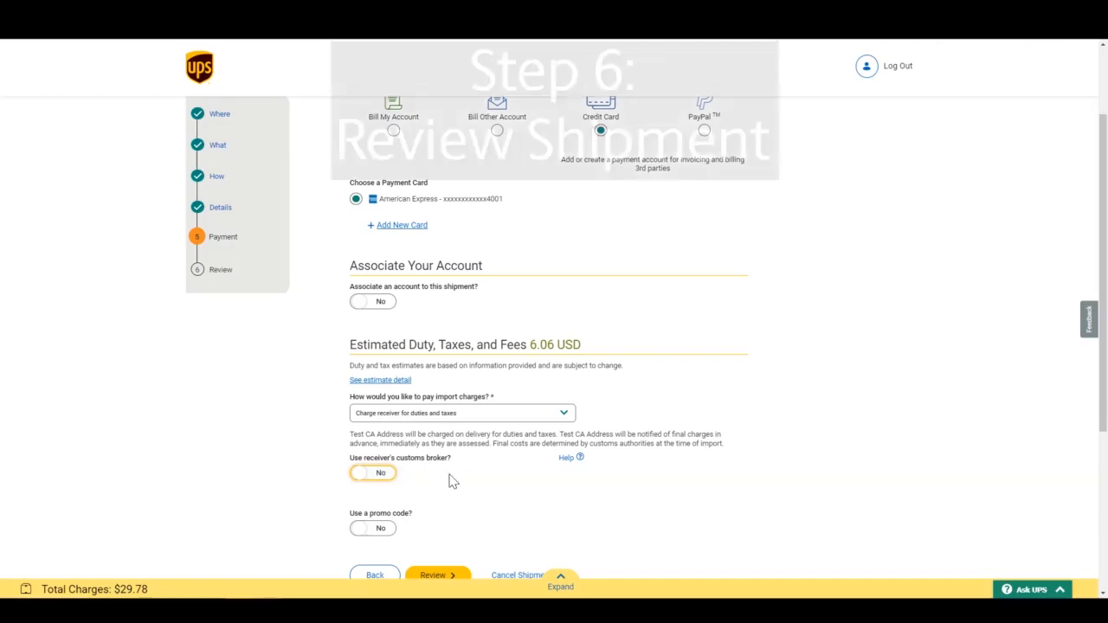
pyautogui.scroll(-1, 445, 469)
pyautogui.scroll(-1, 445, 469)
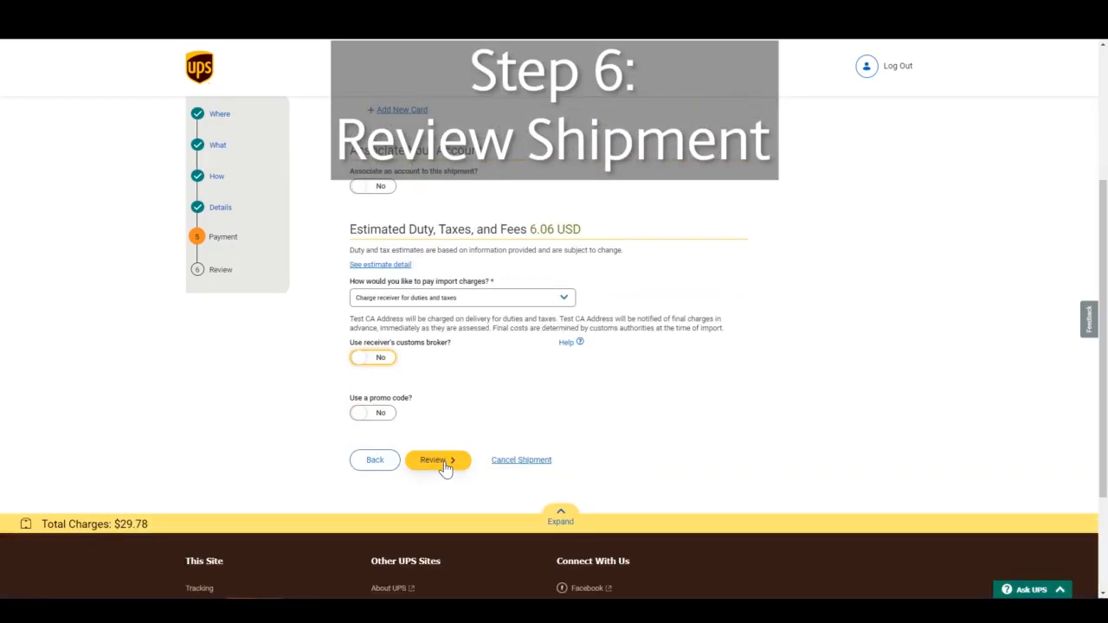
pyautogui.click(444, 464)
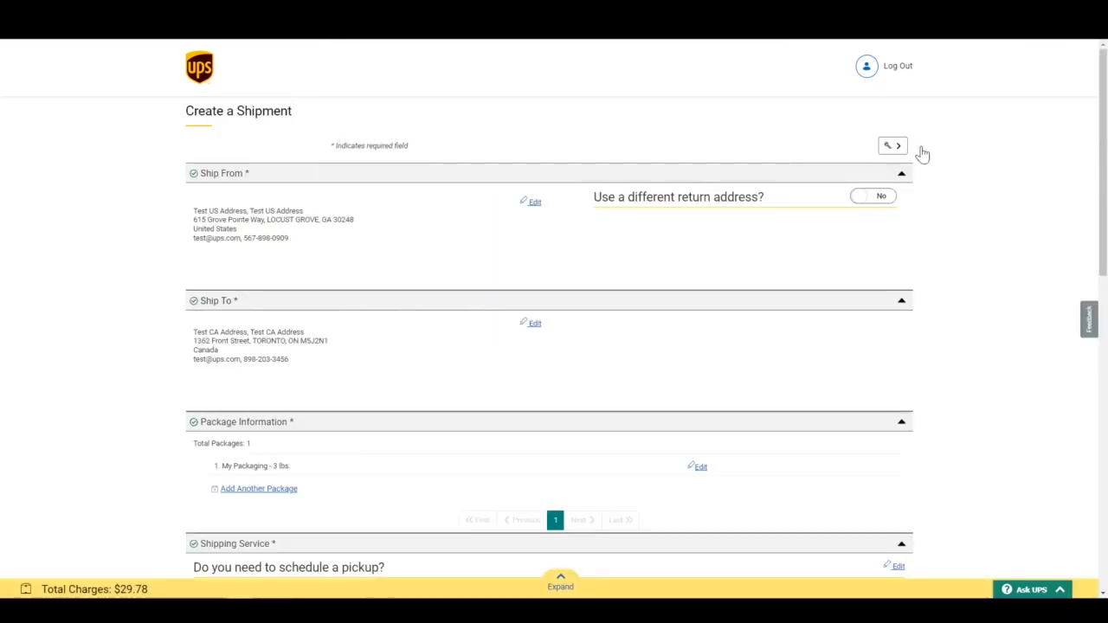
# - Review the shipment summary, pay to get the labels, and dismiss the label print window without printing
pyautogui.scroll(-3, 859, 187)
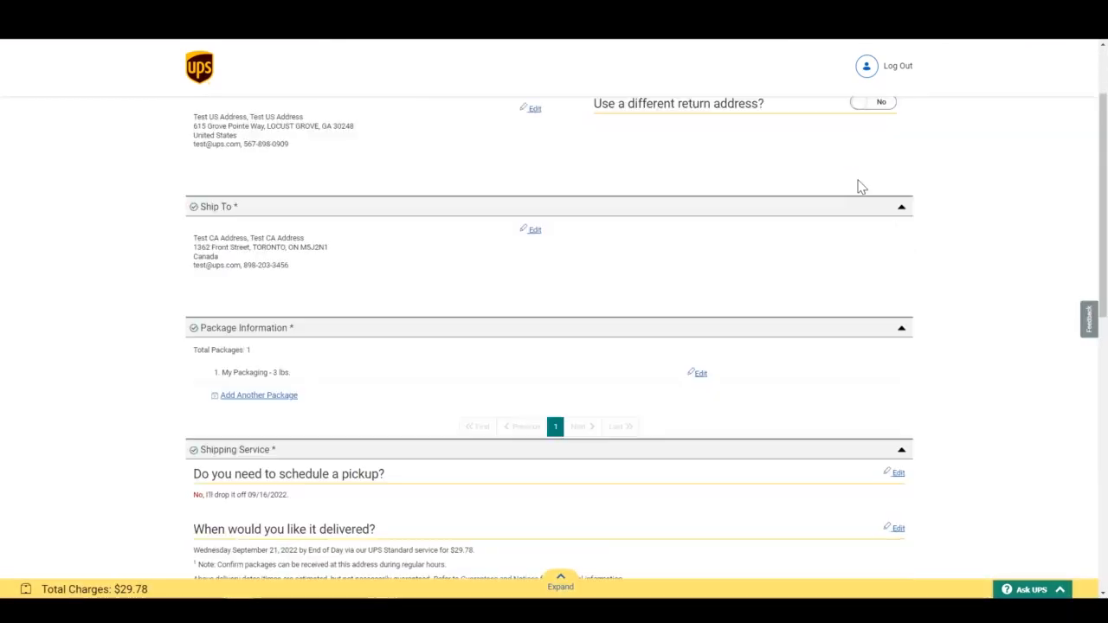
pyautogui.scroll(-6, 859, 187)
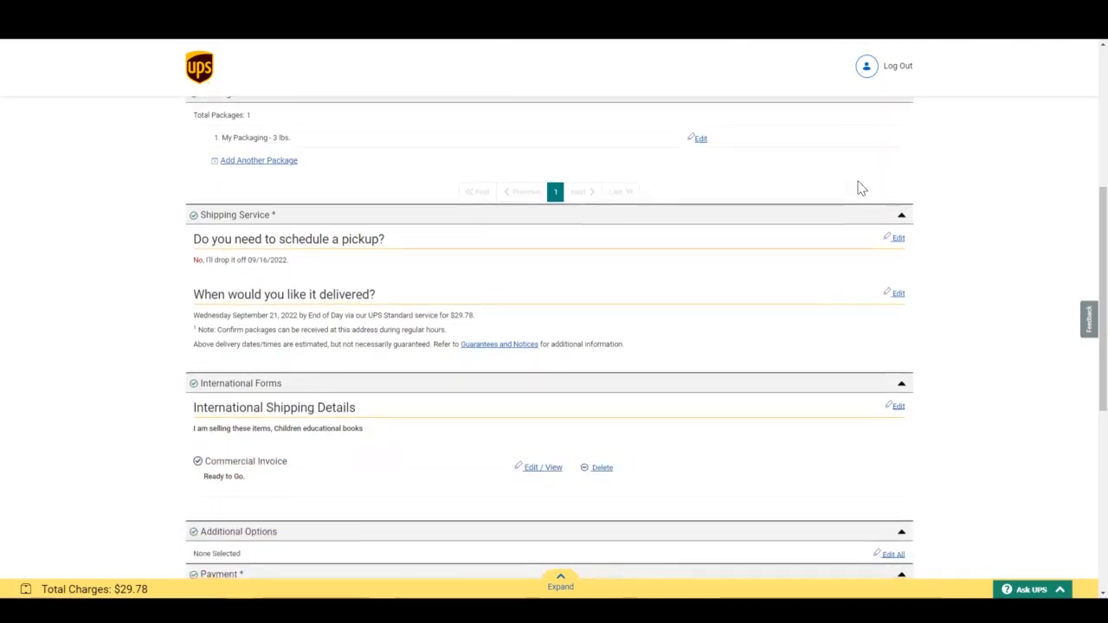
pyautogui.scroll(-3, 616, 275)
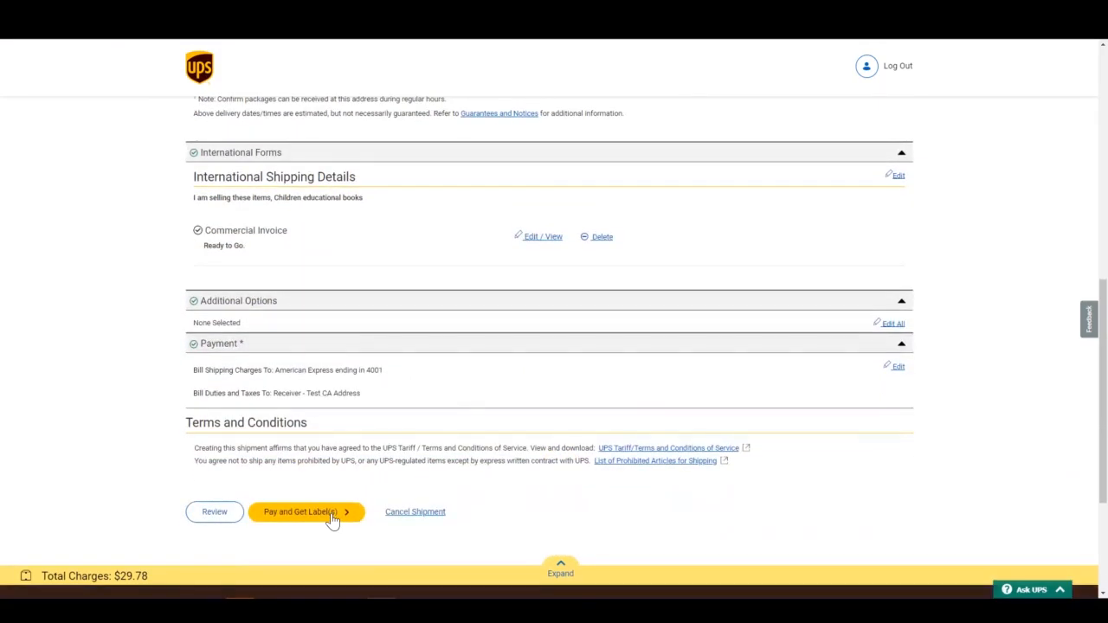
pyautogui.click(332, 512)
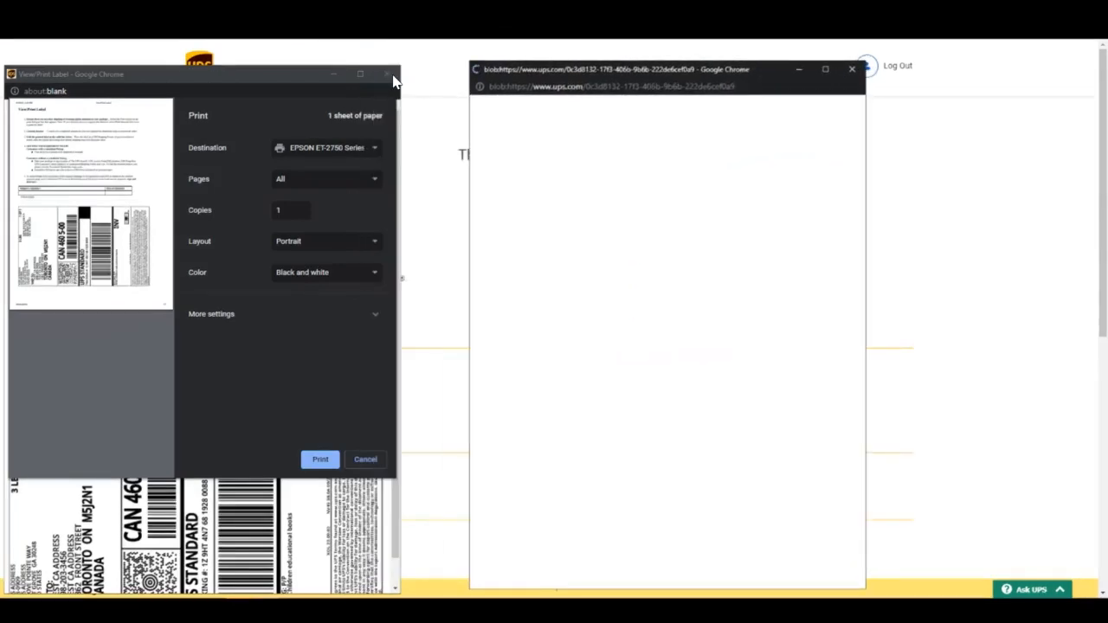
pyautogui.click(388, 76)
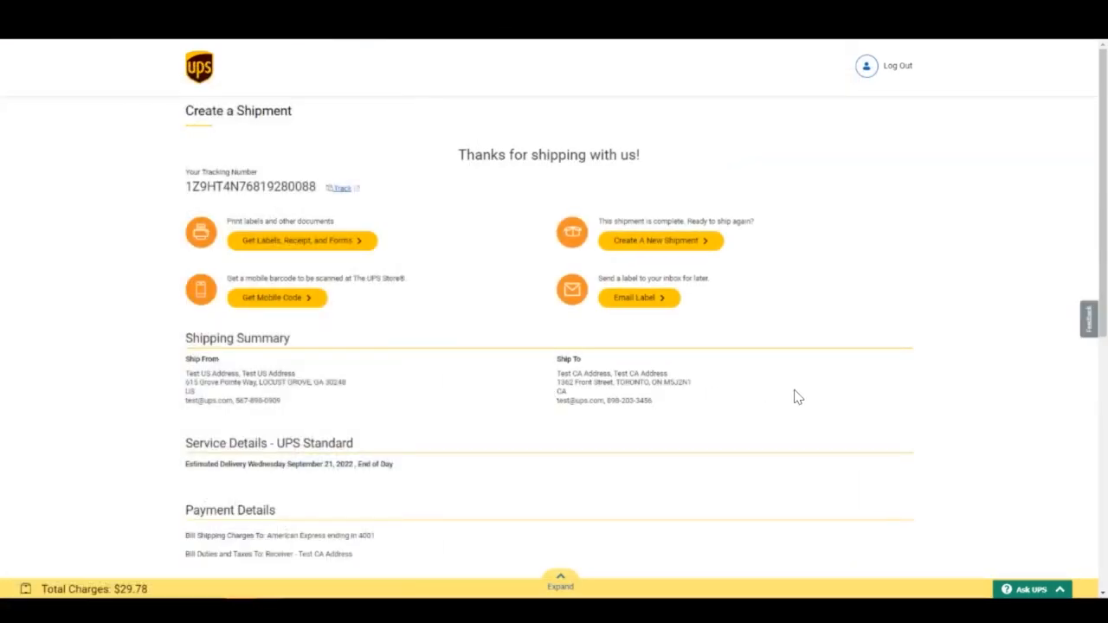
# - Examine the confirmation page's shipping summary, payment details, shipping preferences and shipment management options
pyautogui.scroll(-1, 797, 395)
pyautogui.scroll(-4, 445, 418)
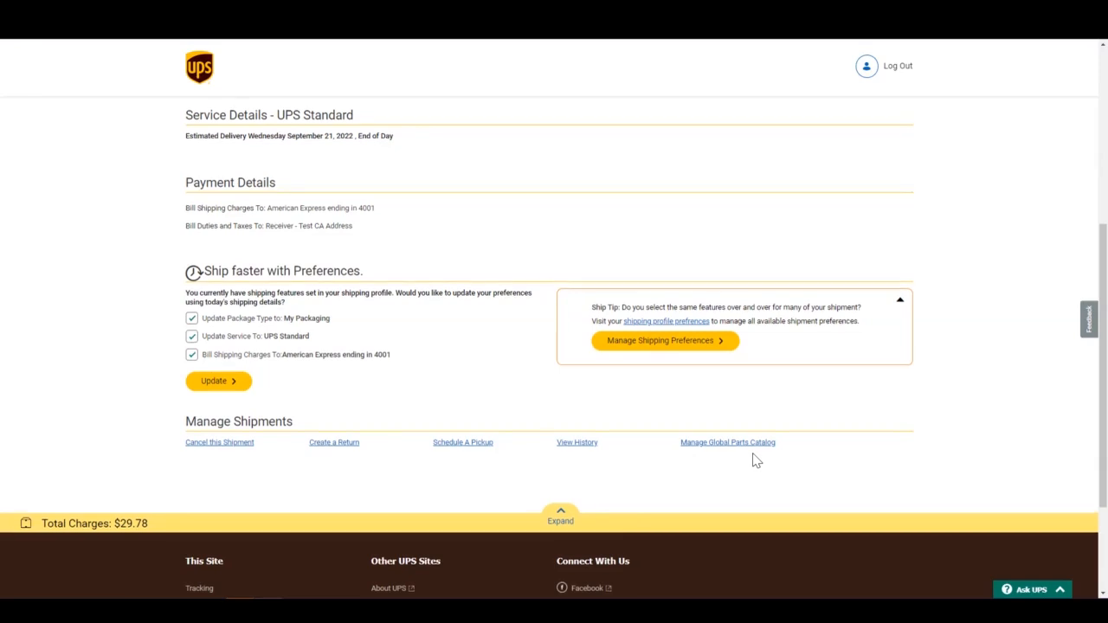
pyautogui.scroll(2, 755, 461)
pyautogui.scroll(2, 755, 460)
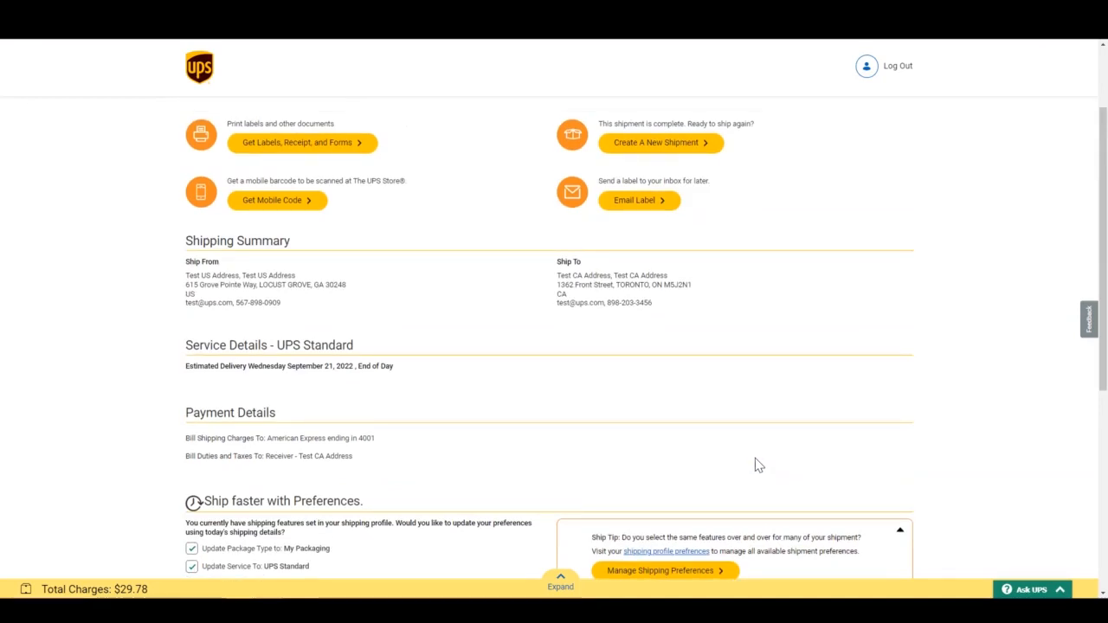
pyautogui.scroll(2, 754, 466)
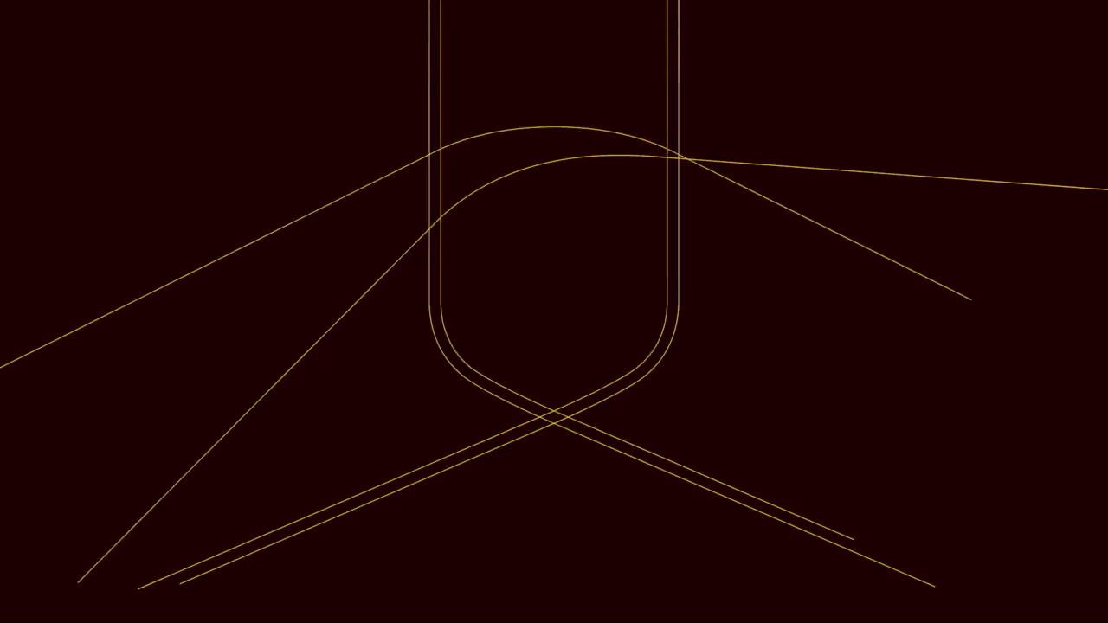